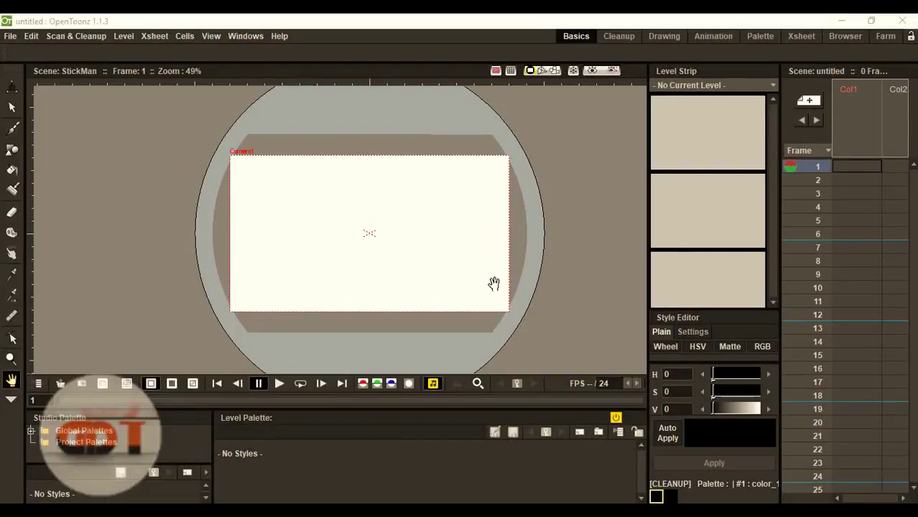
Create a new Toonz Vector level named StickMan in frame 1 of Col1.
left_click_drag(439, 244, 409, 227)
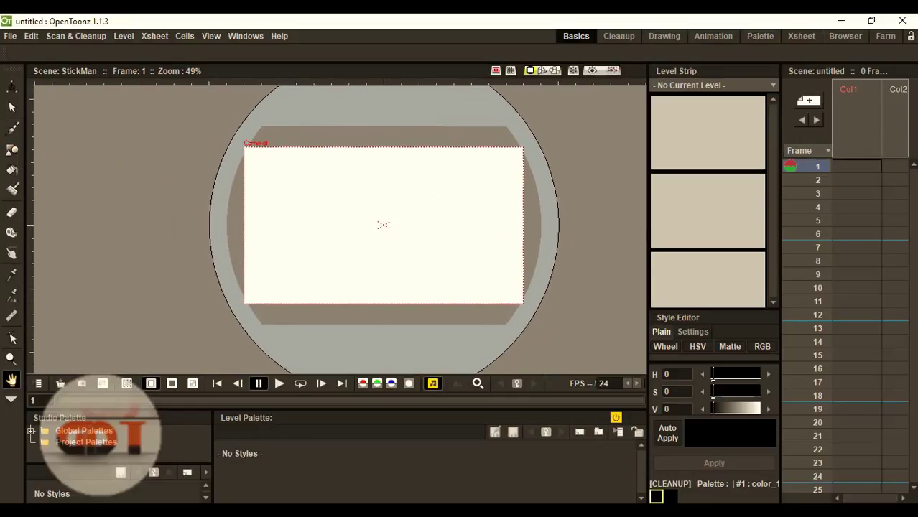
left_click(10, 36)
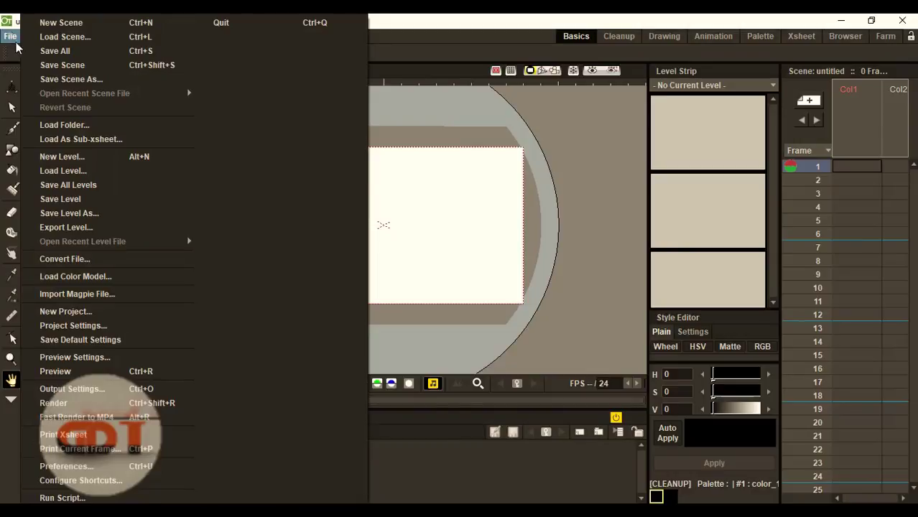
left_click(81, 158)
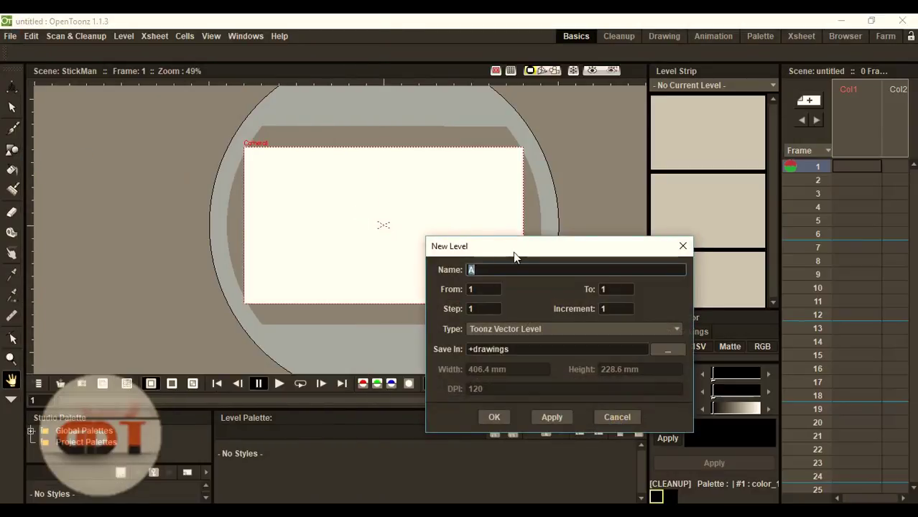
type("StickMan")
left_click(483, 421)
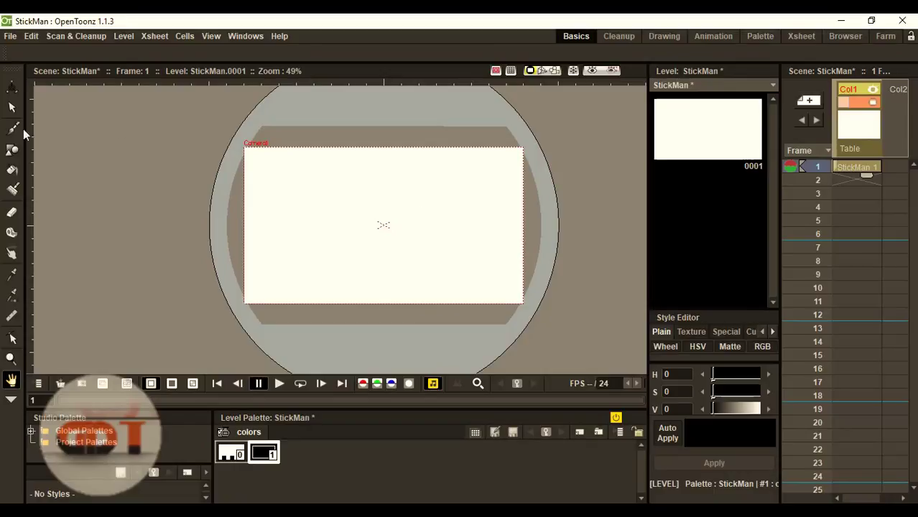
Set the Geometric tool to Circle shape with Auto Fill enabled.
left_click(11, 150)
left_click(298, 54)
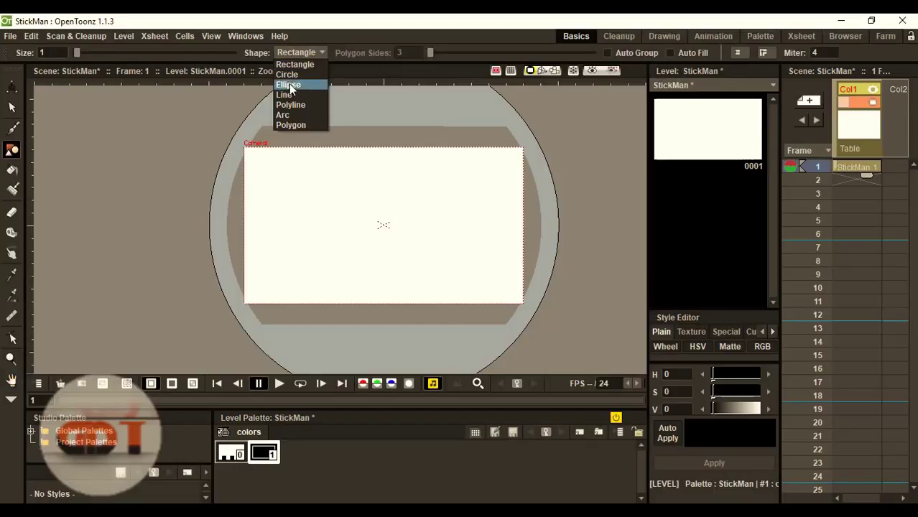
left_click(287, 74)
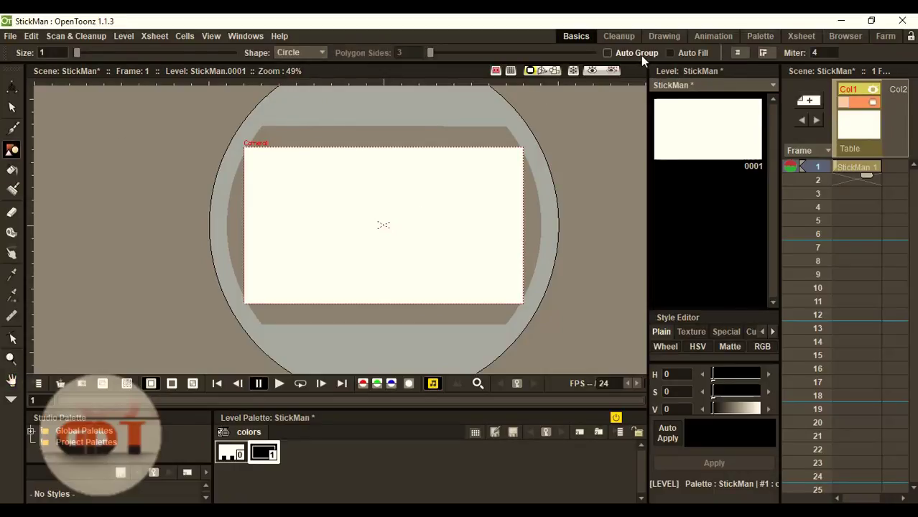
left_click(671, 53)
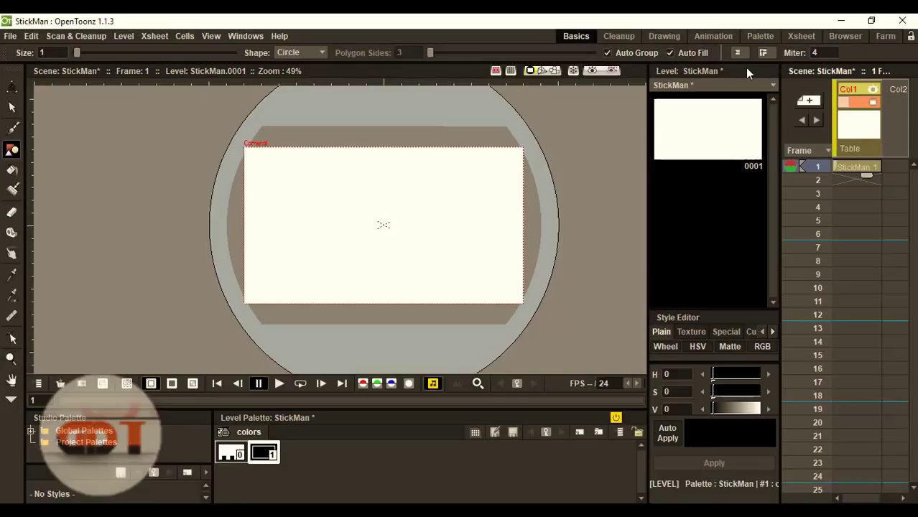
Switch the workspace to the Animation room.
left_click(756, 36)
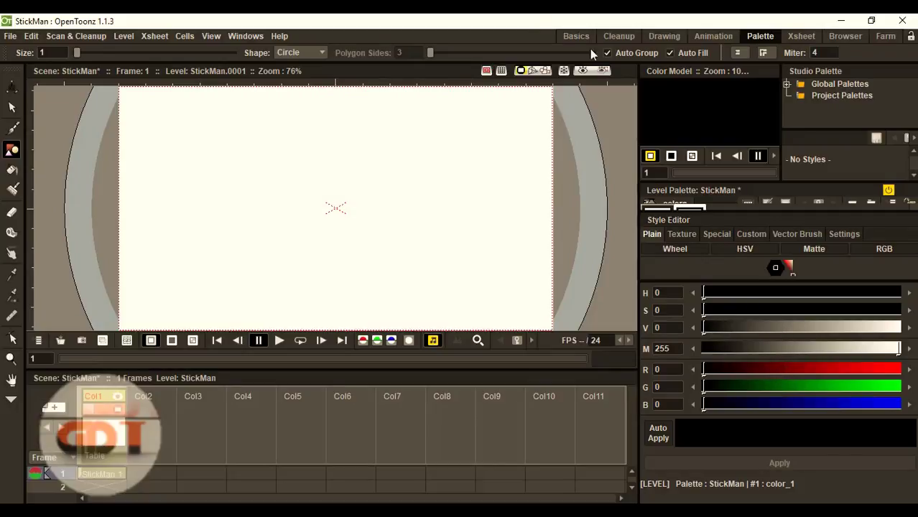
left_click(705, 34)
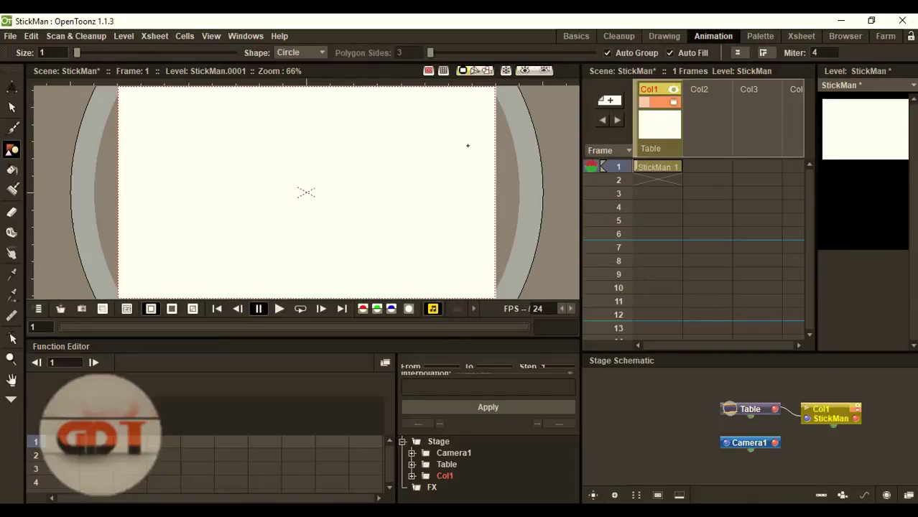
scroll(431, 154, "down", 2)
scroll(262, 169, "up", 1)
Draw a filled black head circle above the frame centre.
left_click_drag(310, 148, 324, 163)
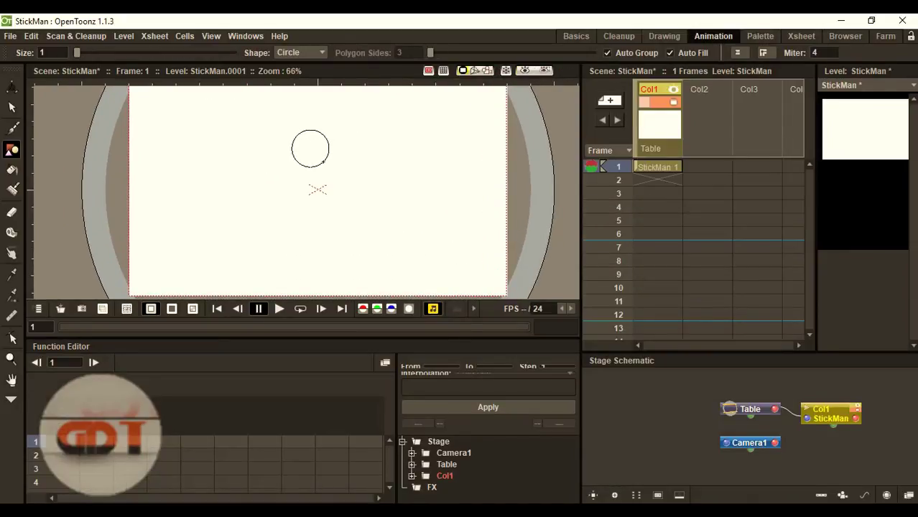
left_click_drag(323, 162, 323, 163)
scroll(254, 207, "down", 3)
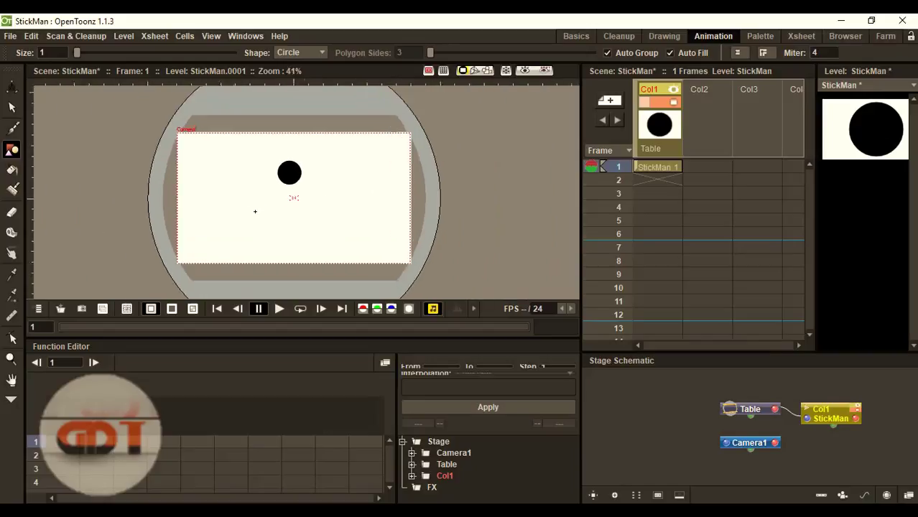
scroll(232, 187, "up", 2)
scroll(311, 189, "down", 1)
scroll(311, 189, "down", 1)
scroll(323, 149, "up", 2)
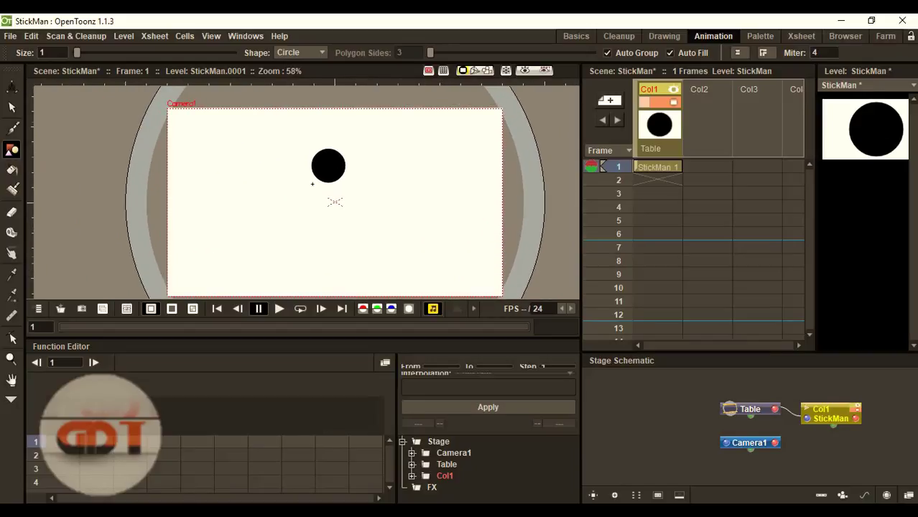
left_click(311, 54)
Switch the shape to Line, draw a body line, then undo it as too thin.
left_click(297, 95)
left_click_drag(329, 182, 328, 238)
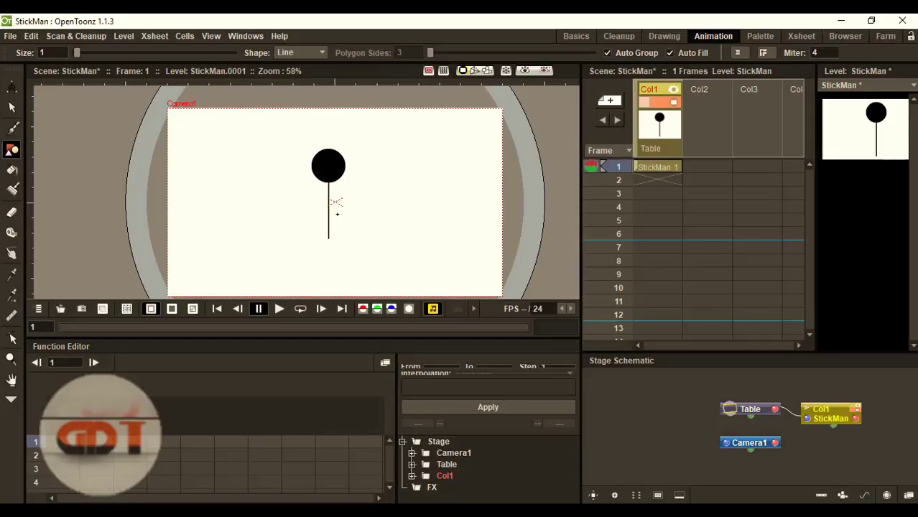
key("ctrl+z")
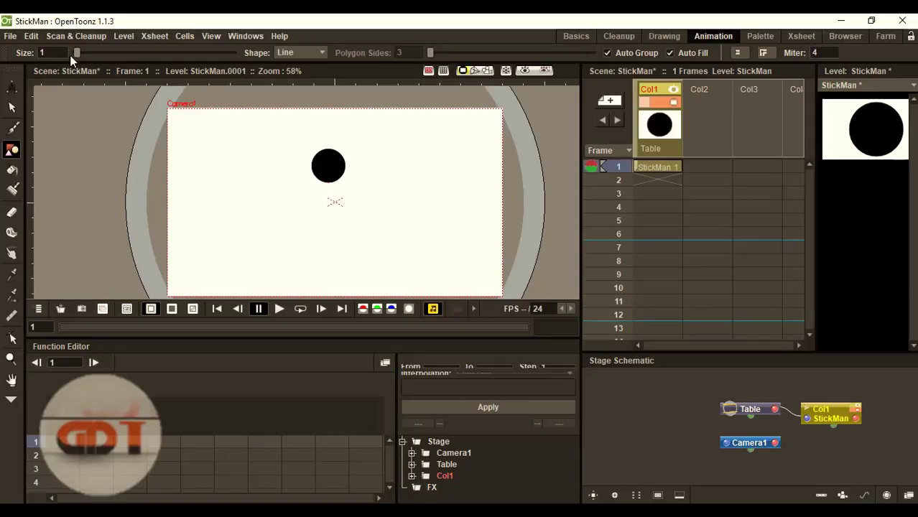
Set the stroke size to 3 and redraw the vertical body line below the head.
left_click(38, 52)
type("3")
key("Return")
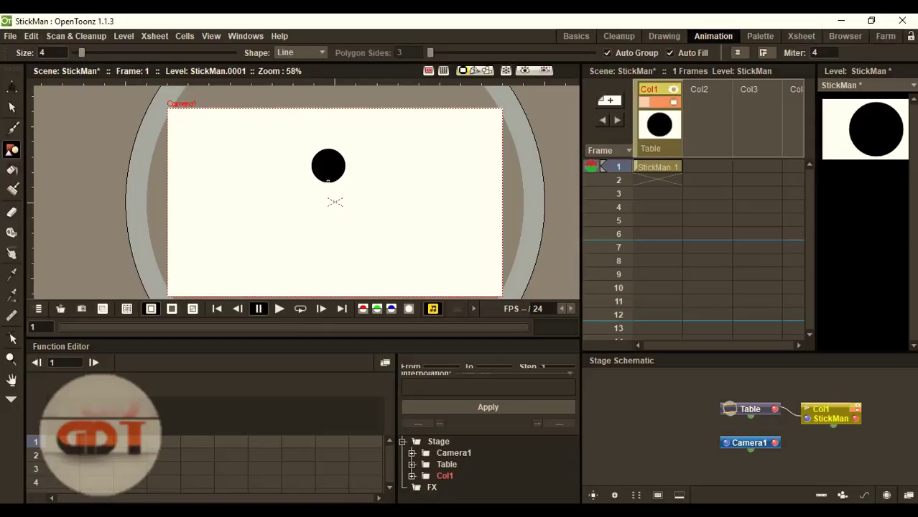
left_click_drag(328, 182, 328, 245)
Draw a horizontal left arm line from the middle of the body.
scroll(336, 202, "down", 2)
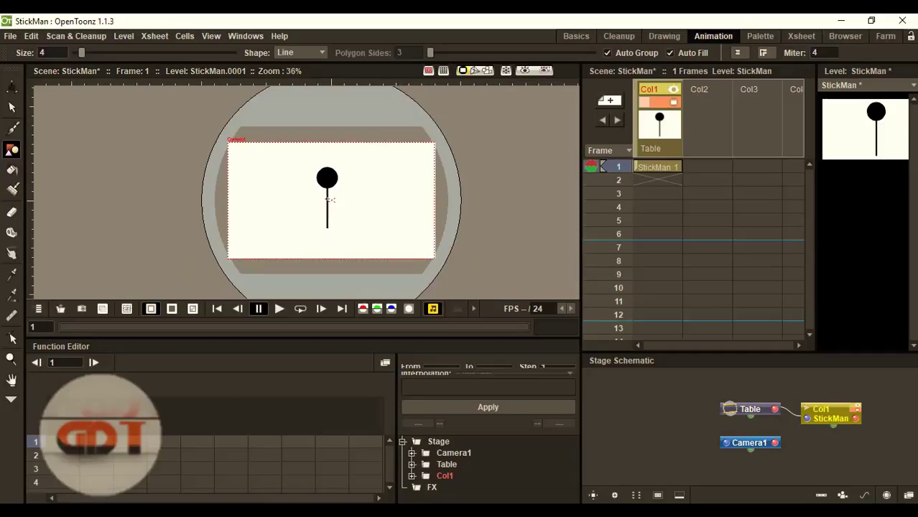
scroll(361, 188, "up", 3)
scroll(361, 188, "up", 2)
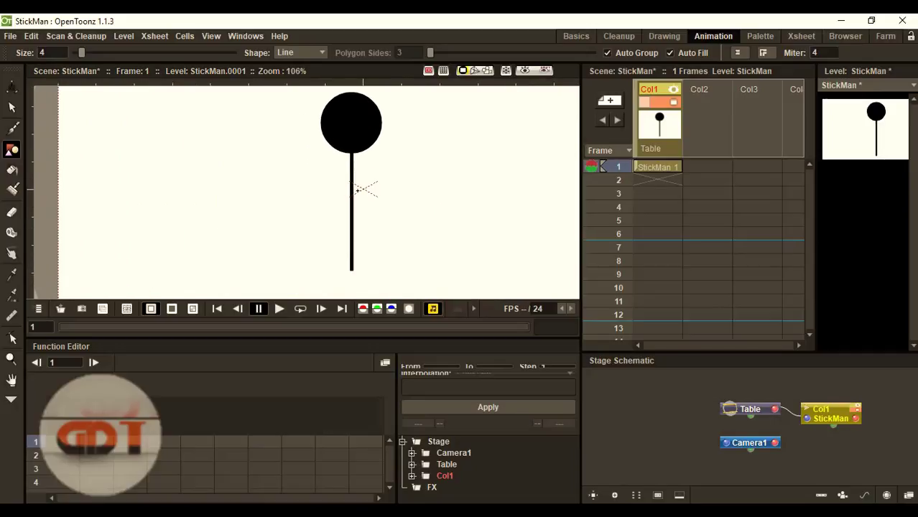
left_click_drag(352, 188, 262, 187)
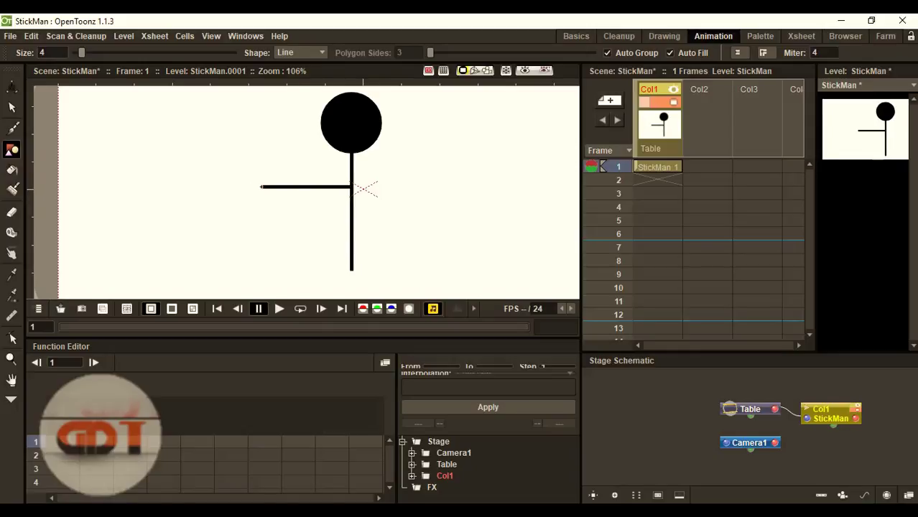
Select the left arm line and drag out a copy of it.
left_click(13, 108)
left_click(316, 187)
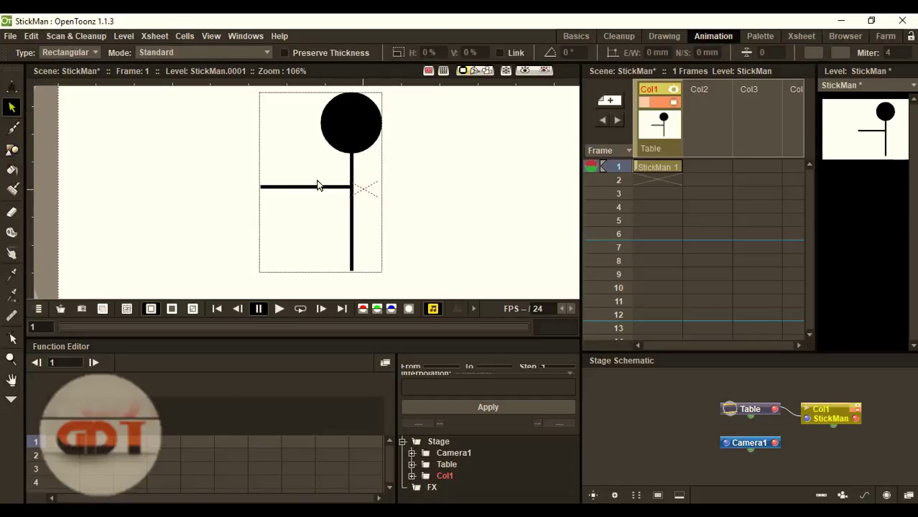
left_click(311, 188)
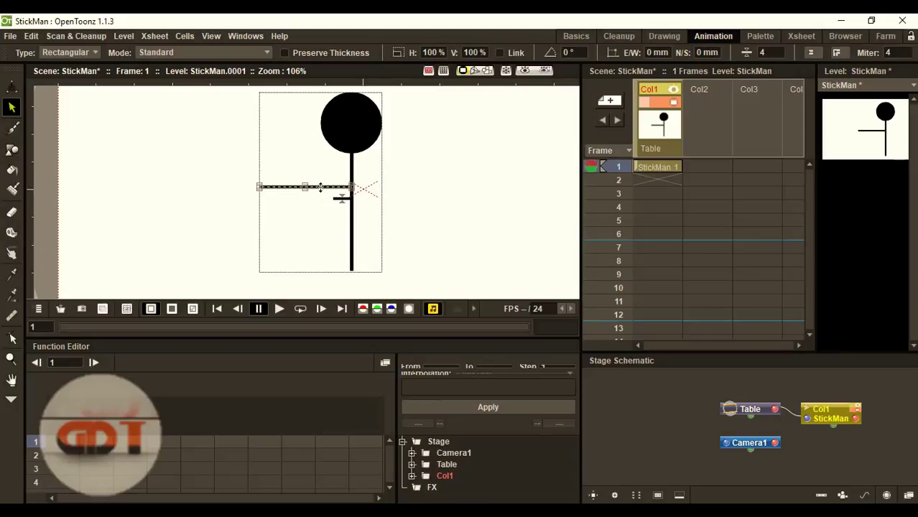
left_click_drag(320, 188, 363, 204)
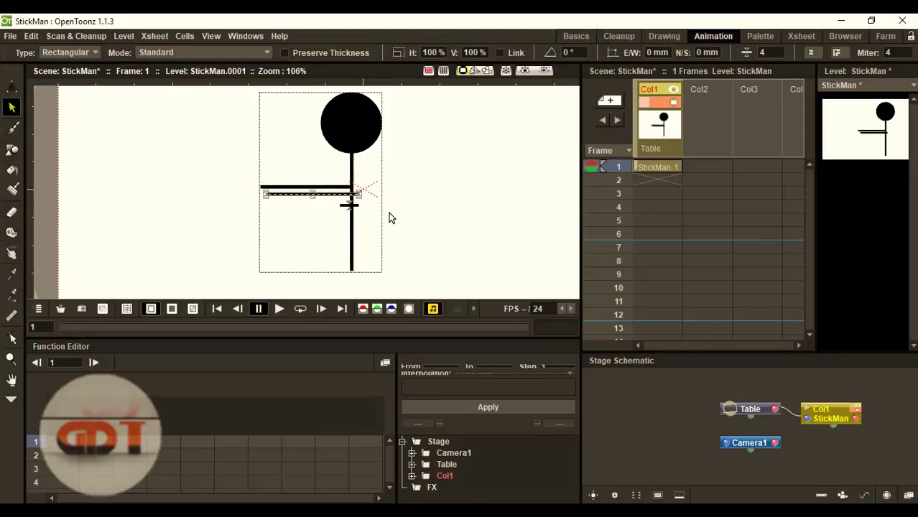
Nudge the arm copy with arrow keys so it extends right from the body.
key("Up")
key("Up")
key("Up")
key("Up")
key("Up")
key("Up")
key("Up")
key("Up")
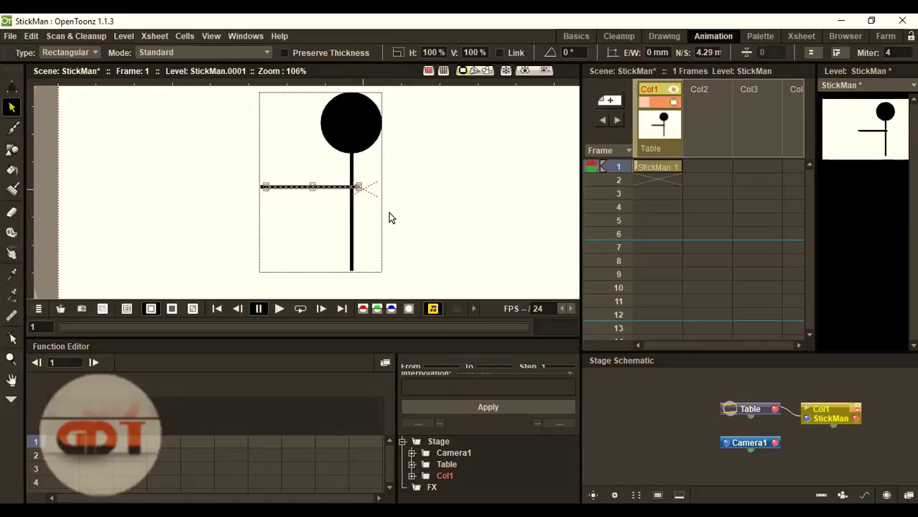
key("Right")
key("Right")
key("Right")
key("Right")
key("Right")
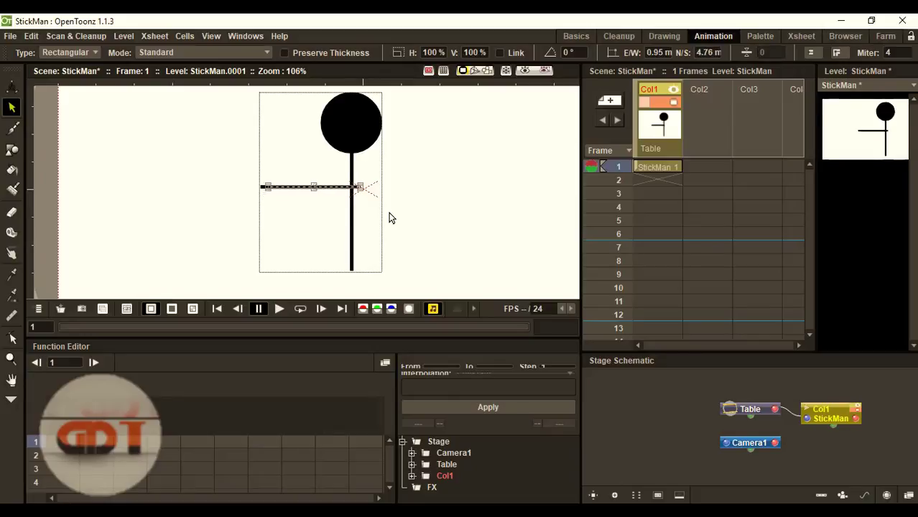
key("Right")
key("Right")
key("Right")
key("Right")
key("Right")
key("Right")
key("Right")
key("Right")
key("Right")
key("Right")
key("Right")
key("Right")
key("Right")
key("Right")
key("Right")
key("Right")
key("Right")
key("Right")
key("Right")
key("Right")
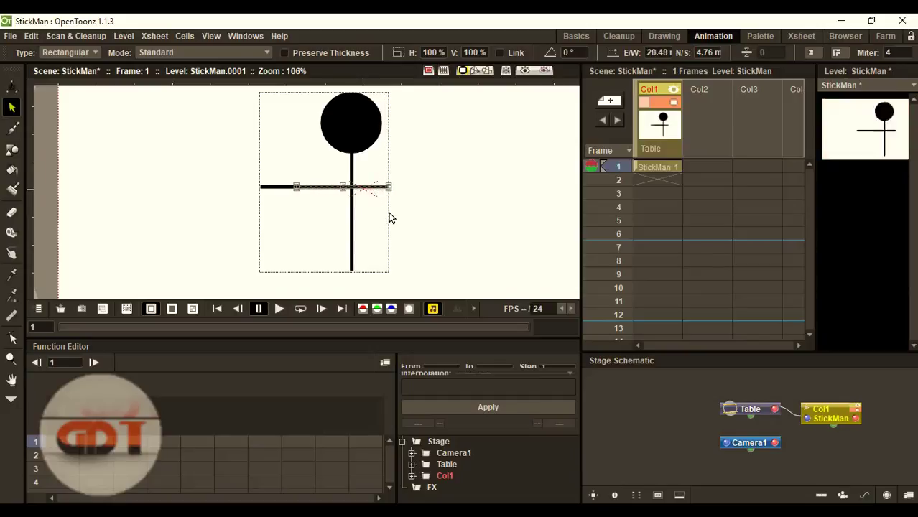
key("Right")
key("Right")
key("Right")
key("Right")
key("Right")
key("Right")
key("Right")
key("Right")
key("Right")
key("Right")
key("Right")
key("Right")
key("Right")
key("Right")
key("Right")
key("Right")
key("Right")
key("Right")
key("Right")
key("Right")
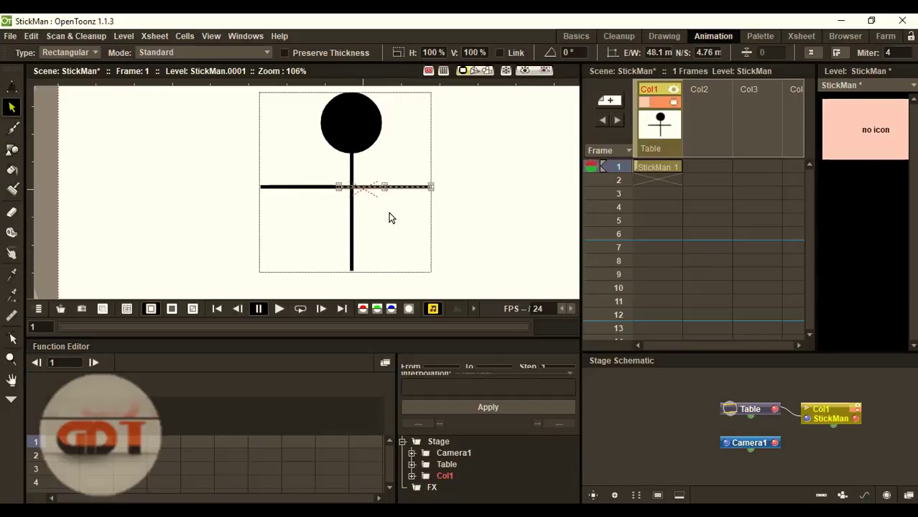
key("Left")
key("Left")
key("Left")
key("Left")
key("Left")
key("Left")
key("Left")
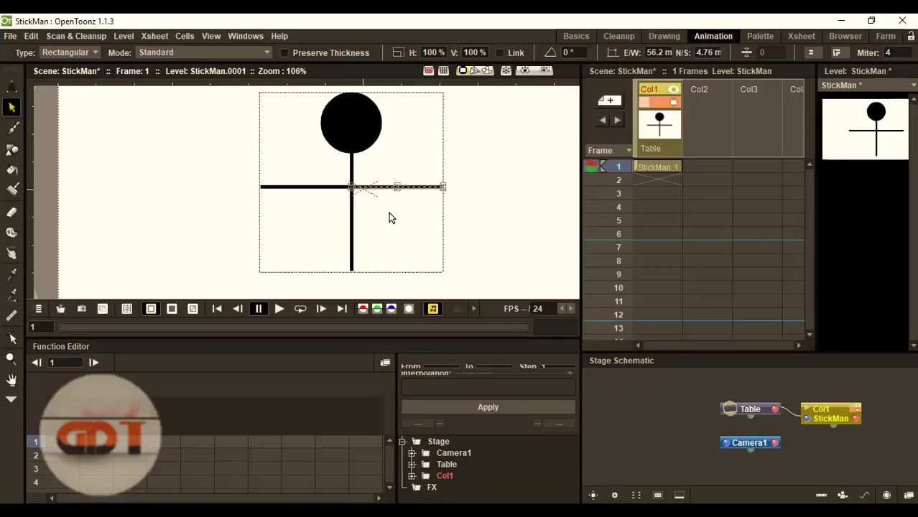
left_click(351, 257)
left_click(373, 191)
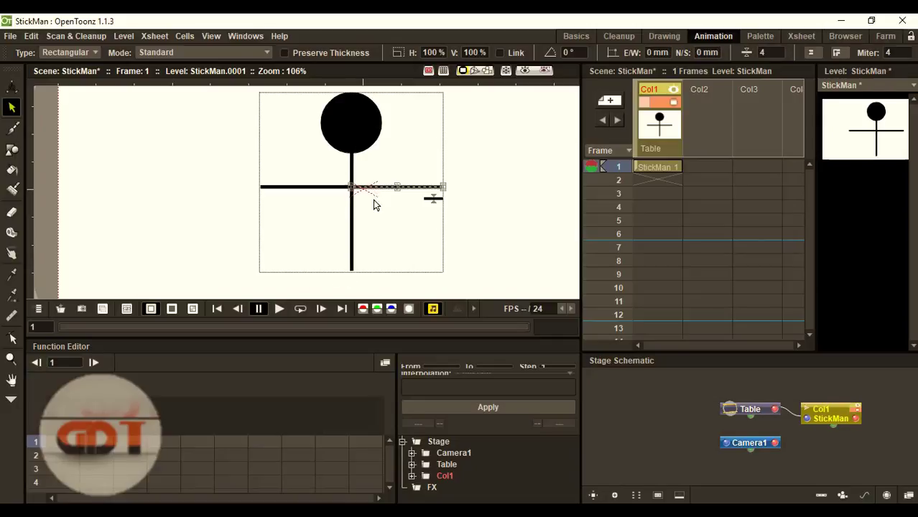
Draw two diagonal leg lines down-left and down-right from the hip.
left_click(12, 150)
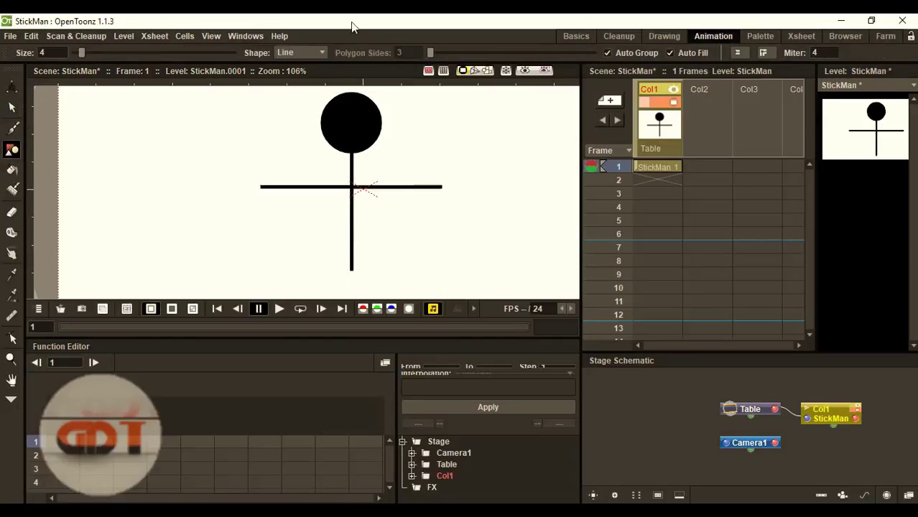
left_click(292, 52)
left_click(296, 95)
scroll(369, 225, "down", 4)
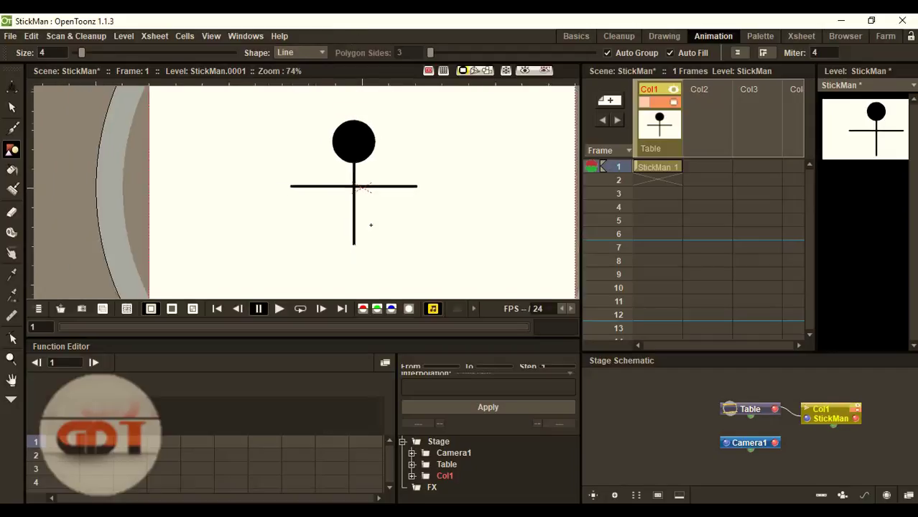
scroll(371, 257, "up", 3)
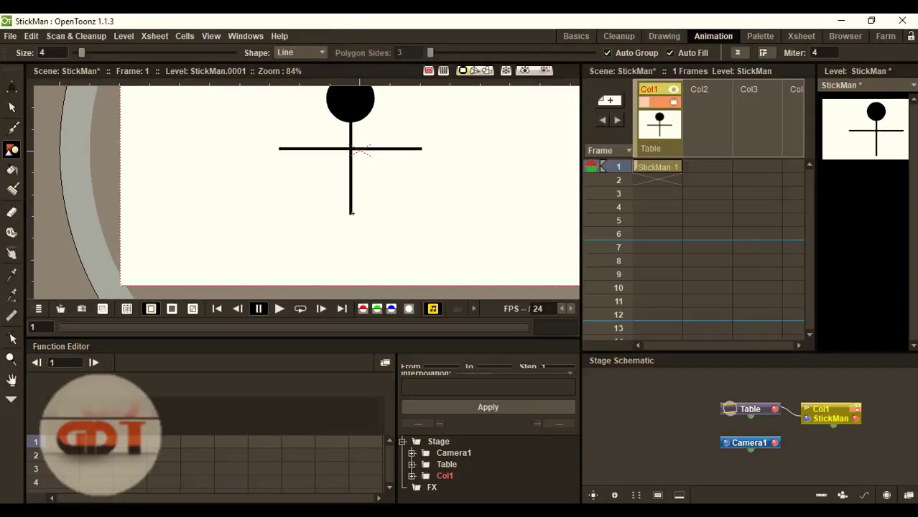
left_click_drag(351, 213, 327, 277)
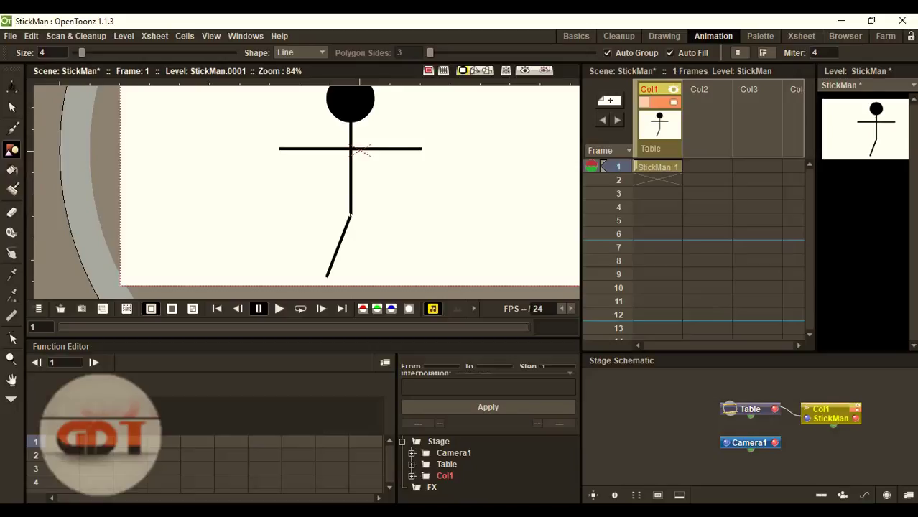
left_click_drag(351, 214, 370, 275)
scroll(412, 186, "down", 2)
scroll(416, 138, "up", 3)
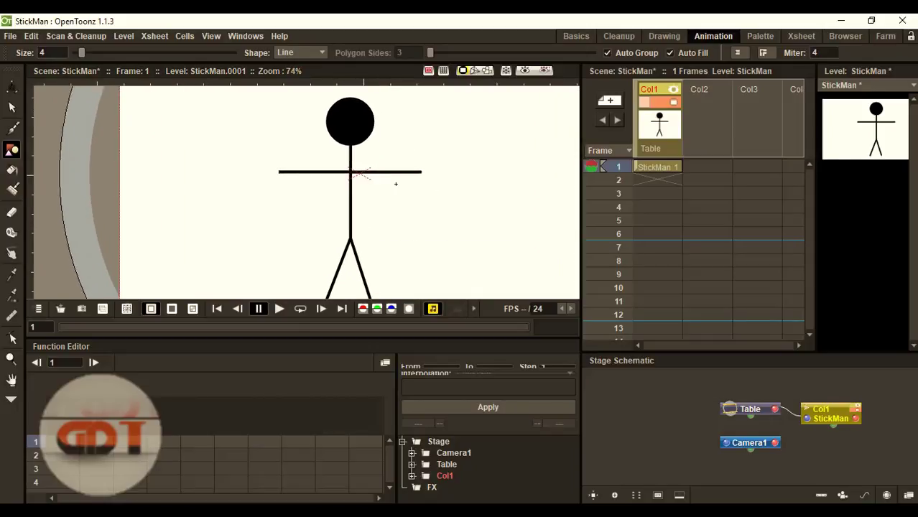
scroll(396, 183, "down", 2)
scroll(376, 208, "down", 2)
scroll(399, 151, "up", 3)
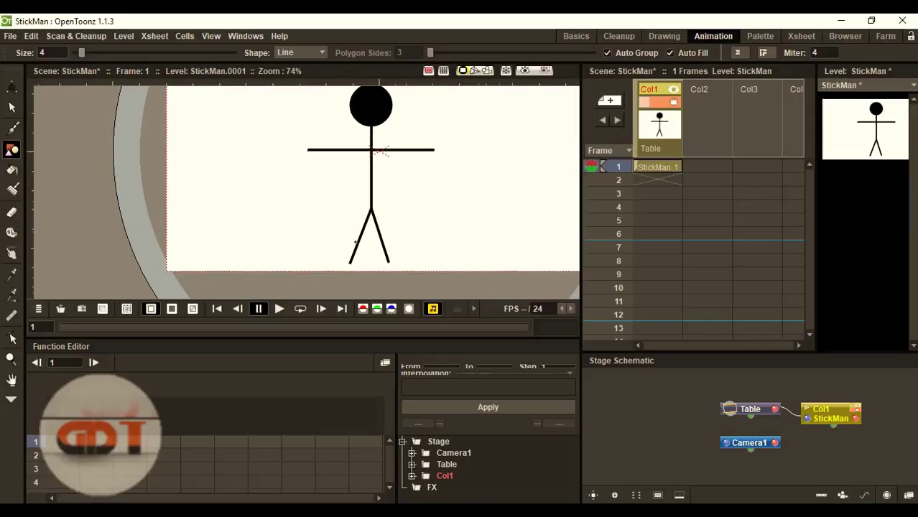
Erase the old legs with the Eraser at size about 52.
left_click(11, 213)
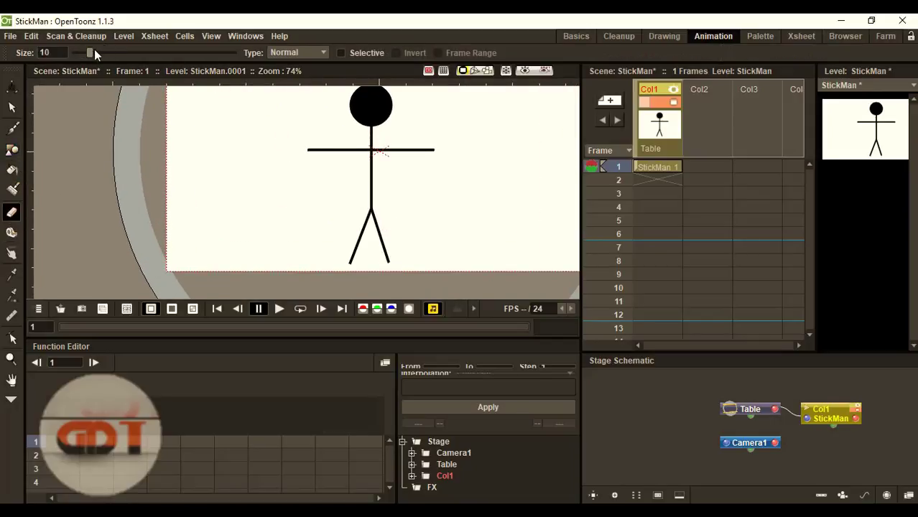
left_click_drag(92, 53, 156, 53)
mouse_move(352, 219)
left_mouse_down()
mouse_move(328, 233)
mouse_move(388, 215)
mouse_move(346, 214)
mouse_move(377, 209)
mouse_move(365, 222)
mouse_move(384, 241)
mouse_move(374, 263)
left_mouse_up()
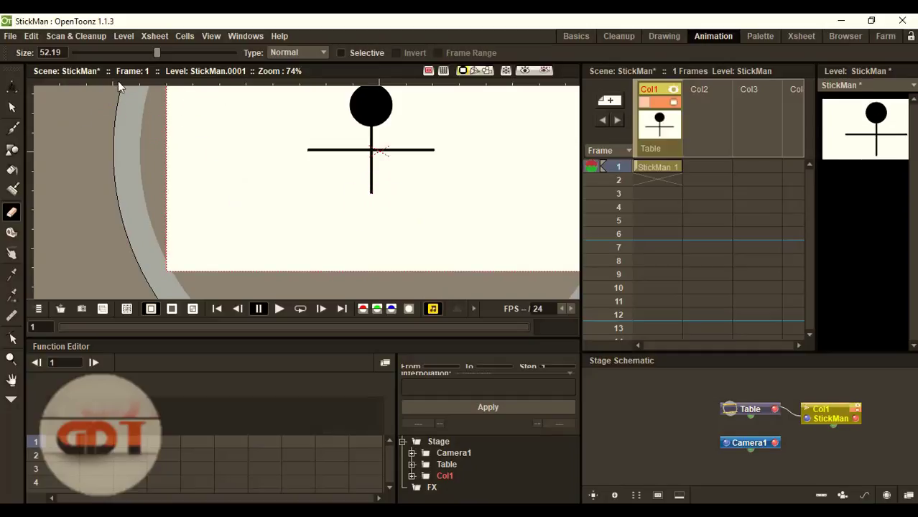
Extend the body line further downward with the Geometric Line tool.
left_click(11, 150)
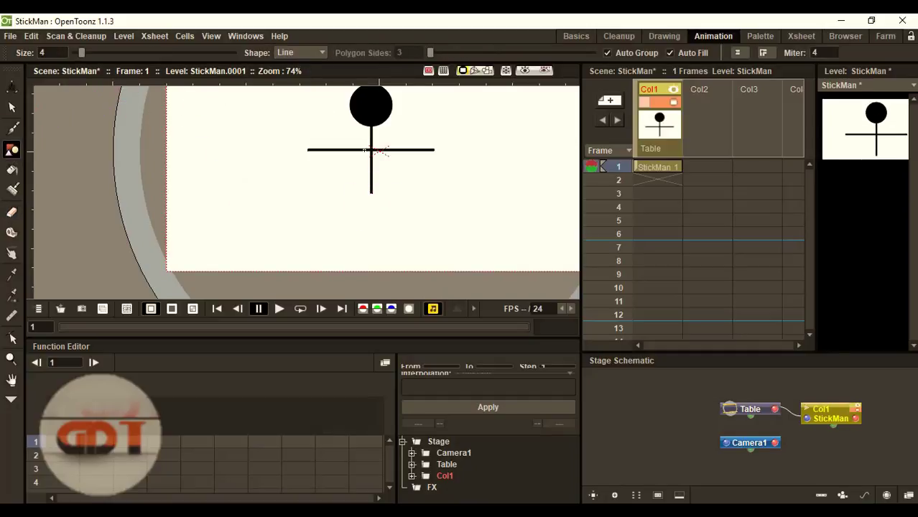
scroll(372, 192, "up", 2)
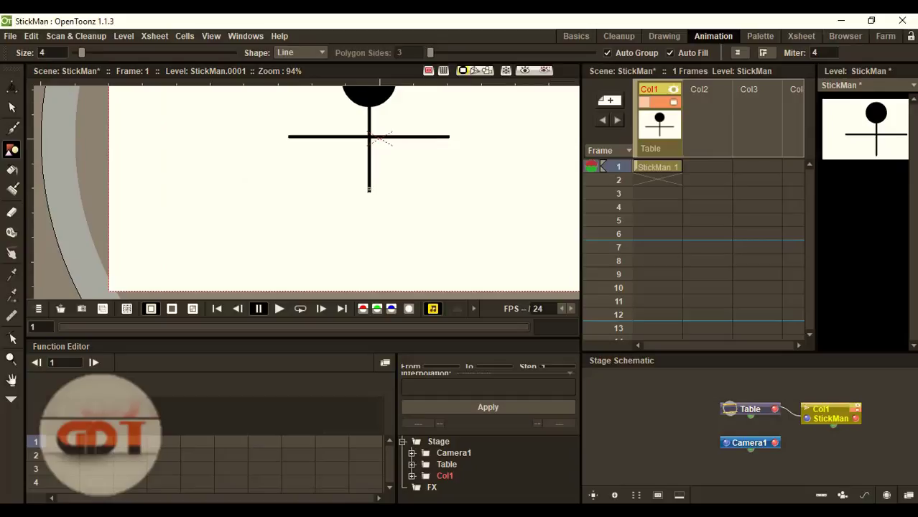
left_click_drag(369, 190, 369, 218)
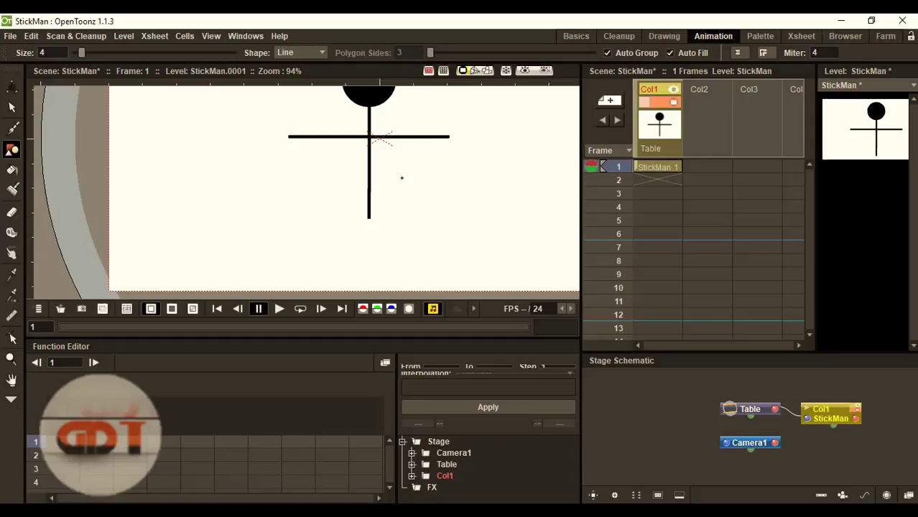
scroll(369, 199, "up", 2)
scroll(371, 203, "down", 3)
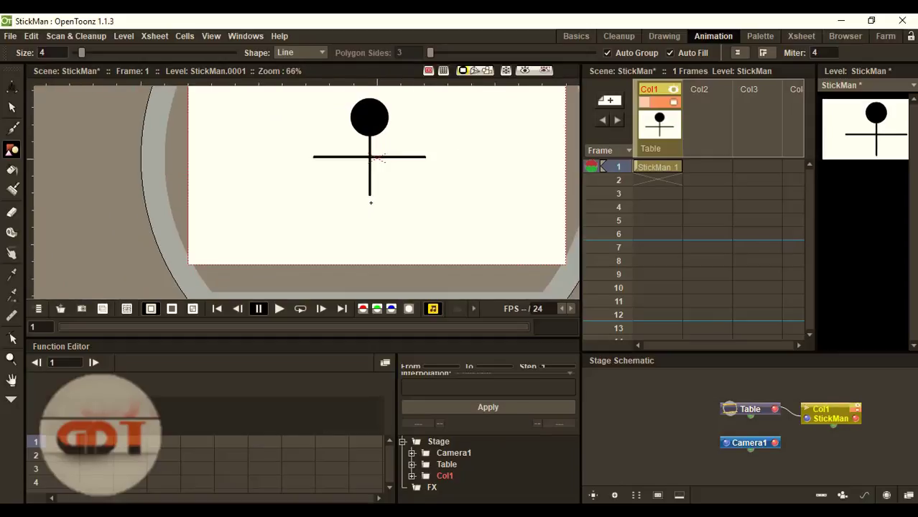
scroll(375, 202, "up", 2)
scroll(374, 204, "down", 2)
scroll(380, 163, "up", 2)
scroll(378, 176, "down", 2)
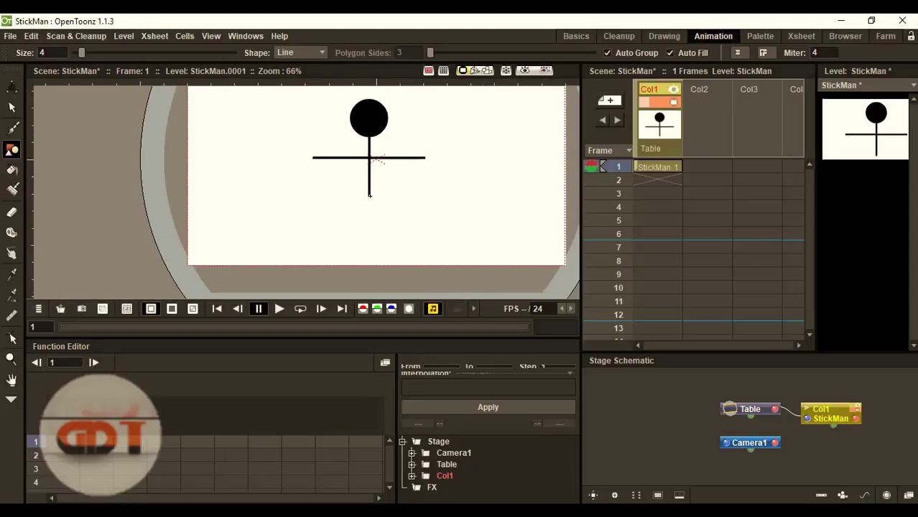
Redraw evenly spaced left and right legs from the body's bottom.
left_click_drag(370, 195, 349, 245)
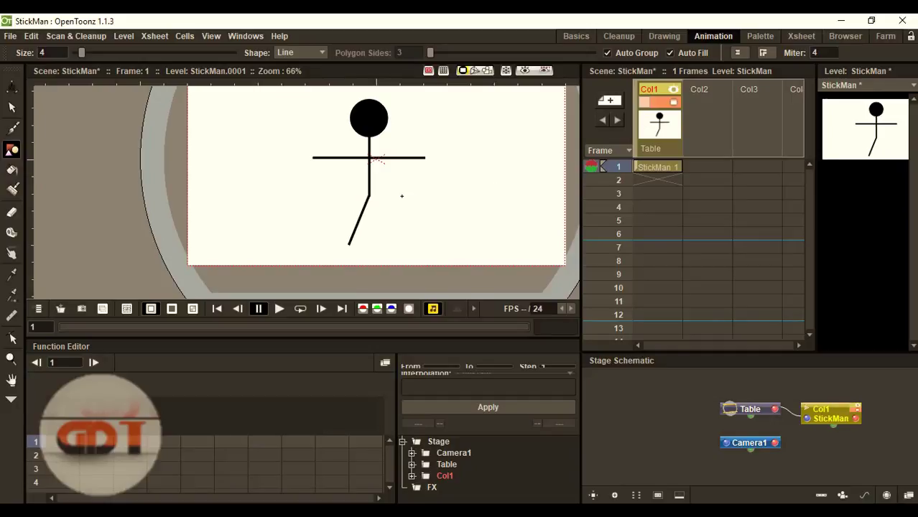
key("ctrl+z")
scroll(360, 199, "up", 2)
scroll(375, 204, "down", 2)
scroll(382, 215, "up", 1)
scroll(382, 216, "up", 1)
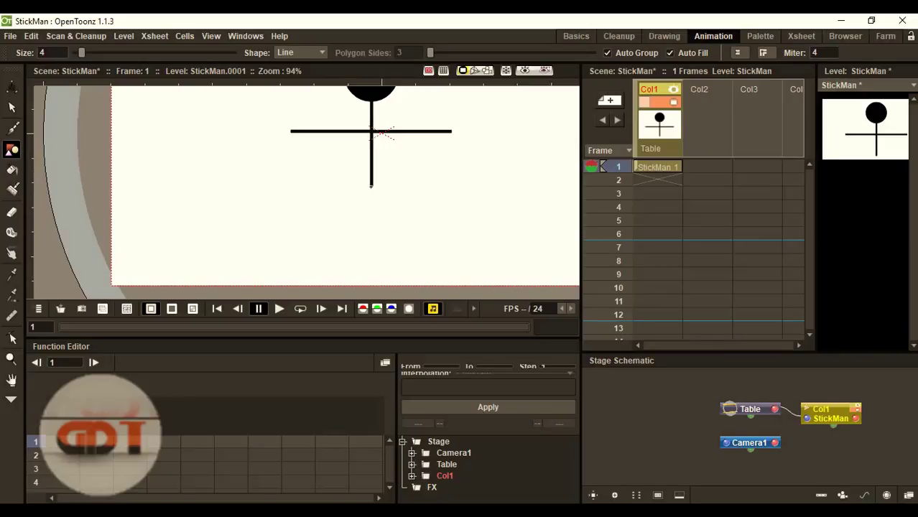
left_click_drag(371, 188, 342, 257)
left_click_drag(371, 188, 397, 255)
scroll(452, 154, "down", 5)
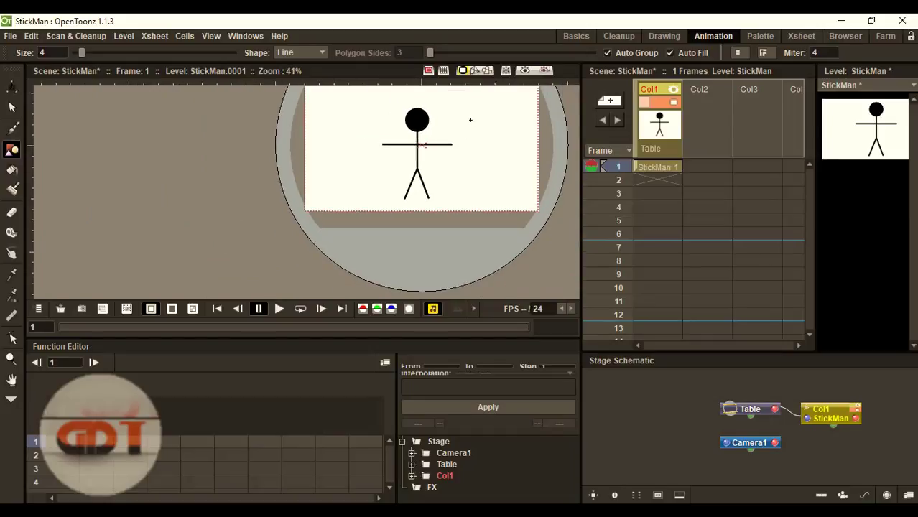
scroll(470, 120, "up", 2)
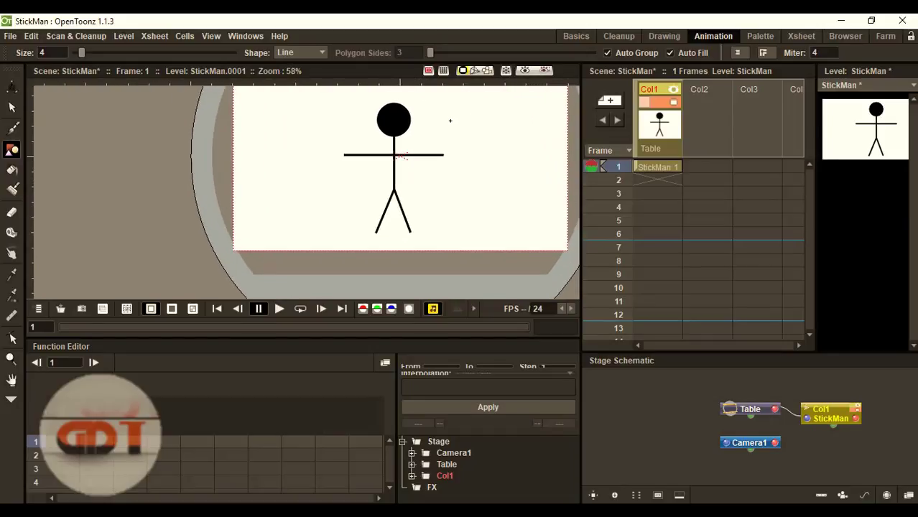
scroll(451, 121, "up", 1)
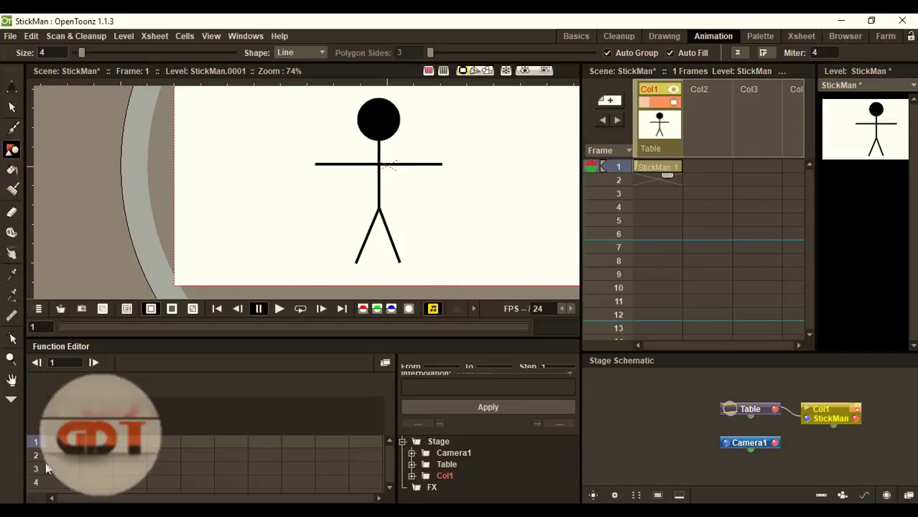
Select the Plastic Tool from the toolbar's hidden tools list.
left_click(11, 399)
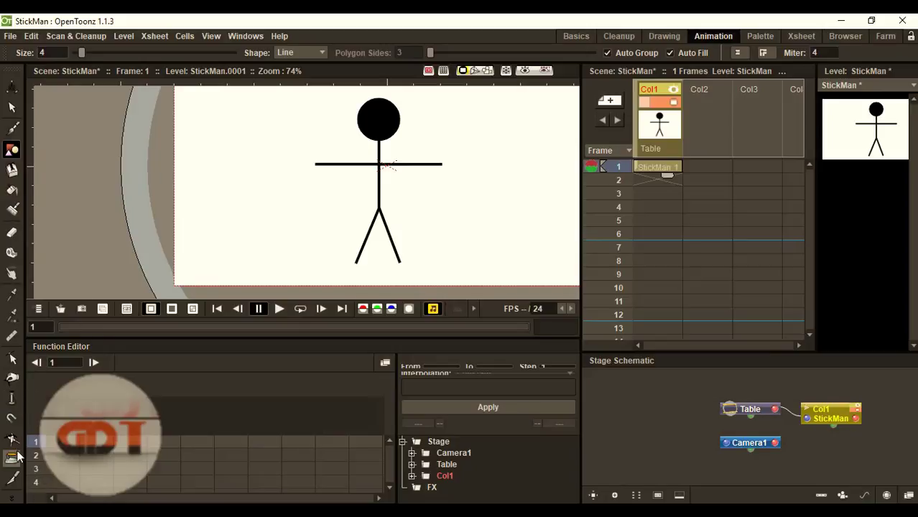
left_click(13, 497)
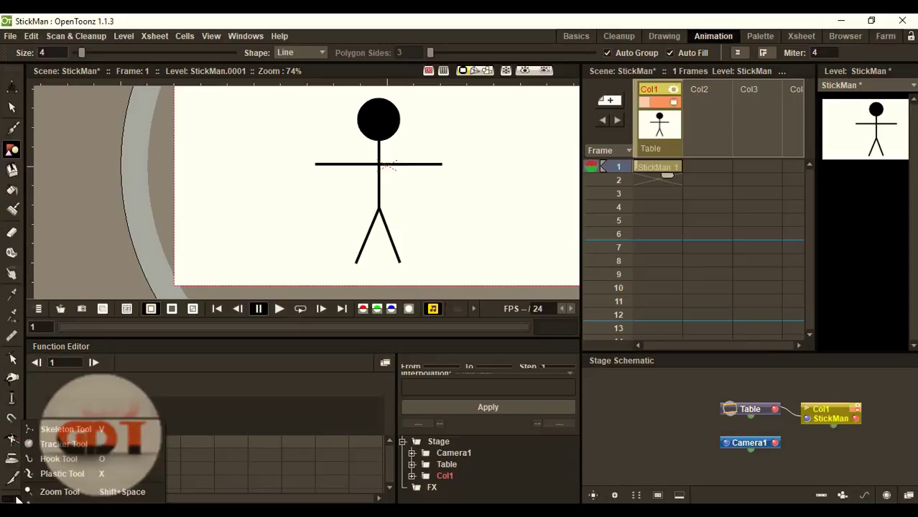
left_click(53, 477)
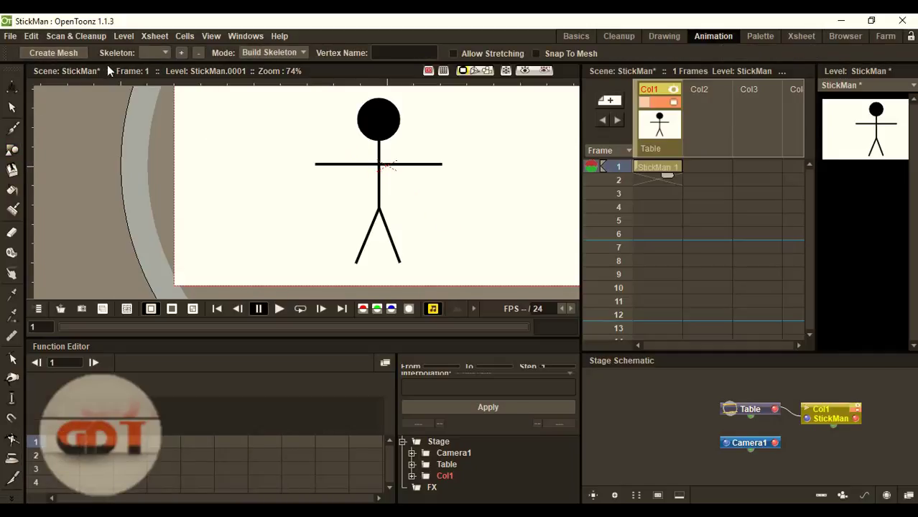
left_click(60, 54)
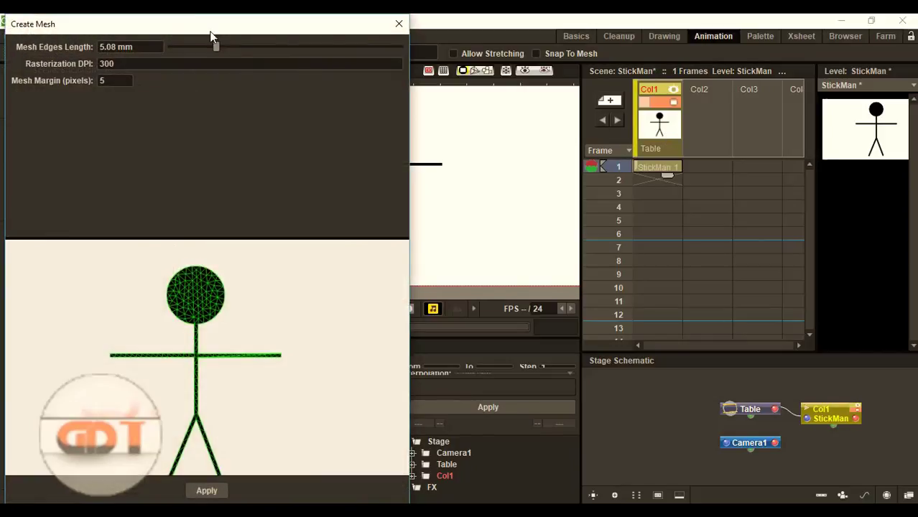
left_click(397, 26)
scroll(400, 173, "down", 3)
scroll(379, 145, "down", 1)
scroll(365, 117, "up", 2)
scroll(355, 118, "down", 2)
scroll(386, 197, "up", 2)
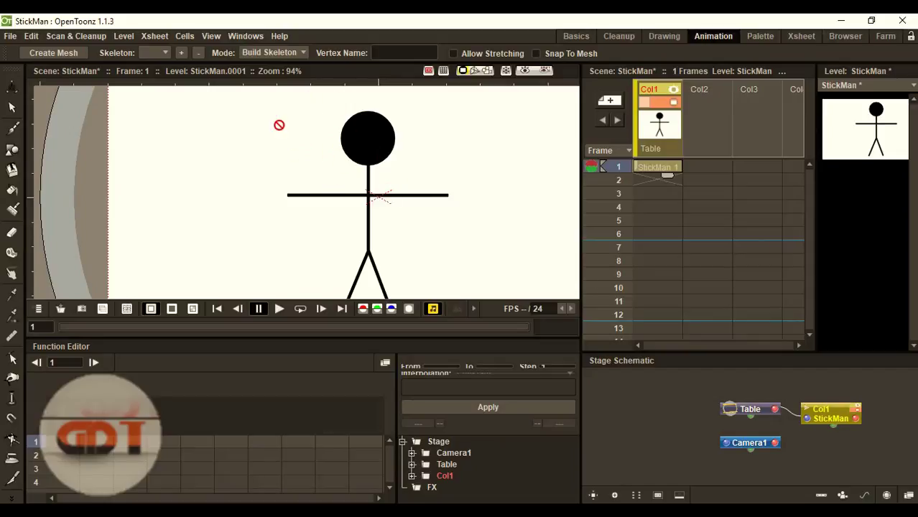
scroll(328, 158, "down", 3)
scroll(365, 190, "up", 2)
scroll(346, 166, "down", 1)
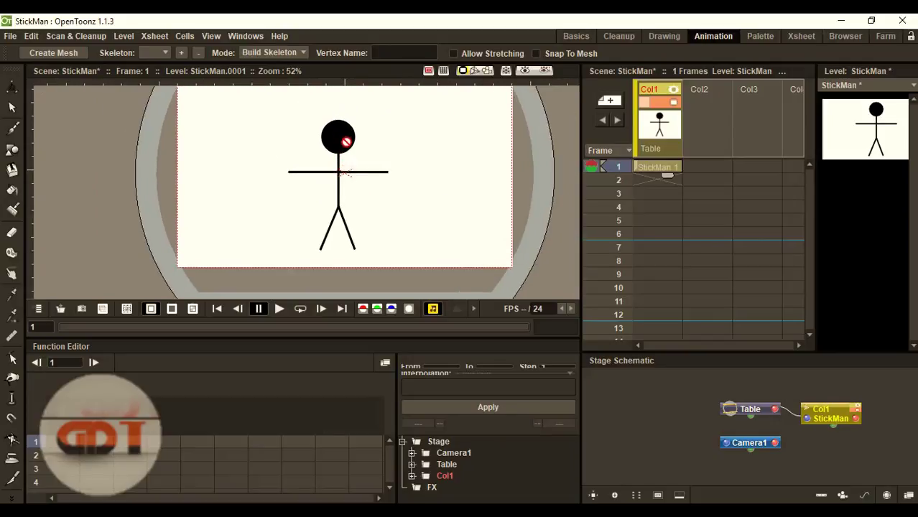
scroll(348, 142, "up", 1)
scroll(338, 161, "down", 2)
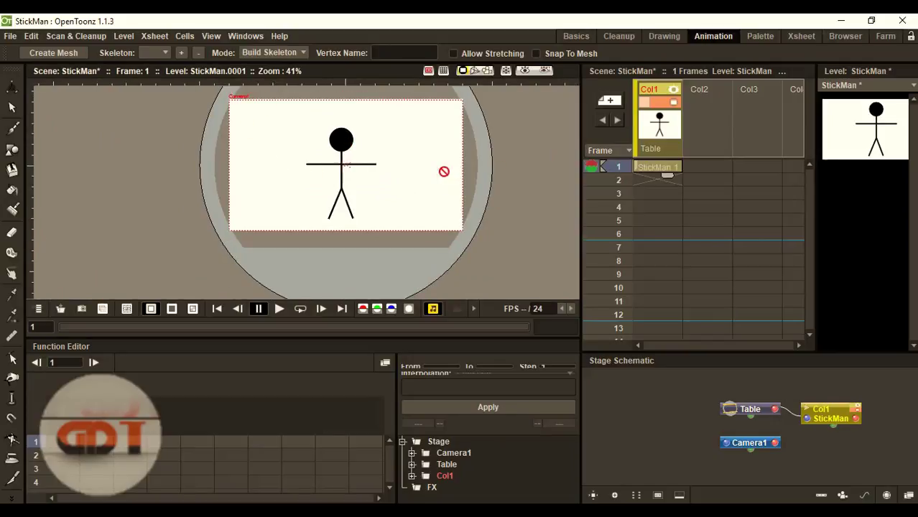
scroll(381, 163, "up", 1)
scroll(319, 135, "down", 1)
scroll(320, 132, "up", 2)
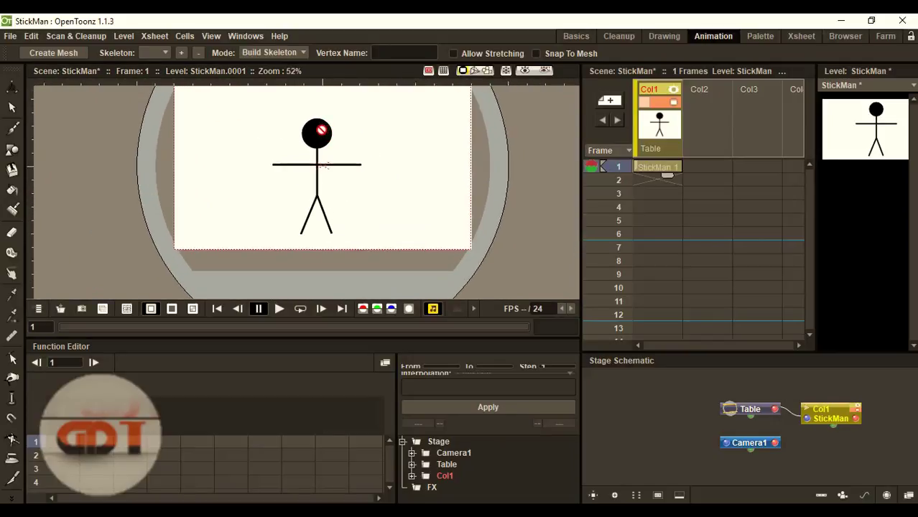
scroll(321, 130, "up", 2)
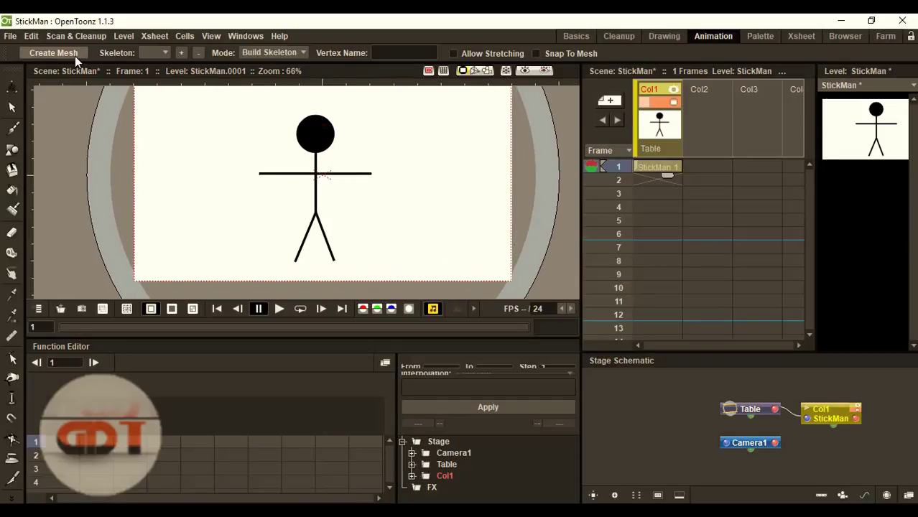
Apply Create Mesh with Mesh Edges Length about 1.35 mm to make StickMan_mesh.
left_click(53, 52)
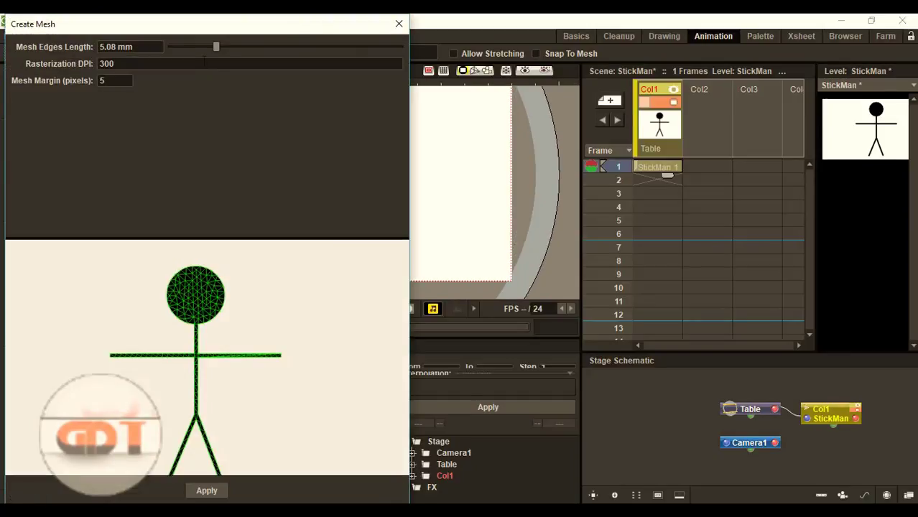
left_click_drag(215, 44, 183, 49)
scroll(211, 315, "down", 2)
scroll(214, 310, "up", 4)
scroll(214, 311, "down", 3)
scroll(212, 312, "up", 5)
scroll(207, 309, "down", 3)
scroll(206, 310, "down", 3)
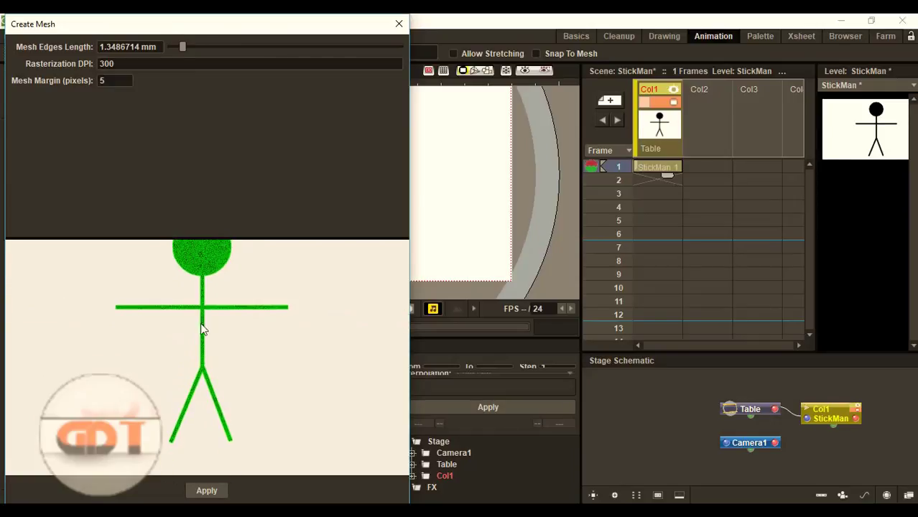
left_click(217, 492)
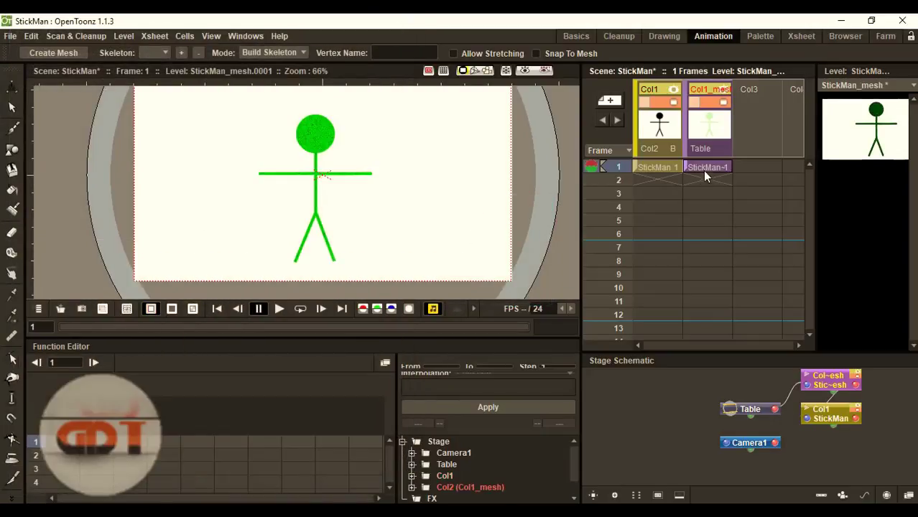
In Build Skeleton mode, place the root at the hip and joints up through shoulder, neck and head top.
left_click(273, 53)
left_click(271, 84)
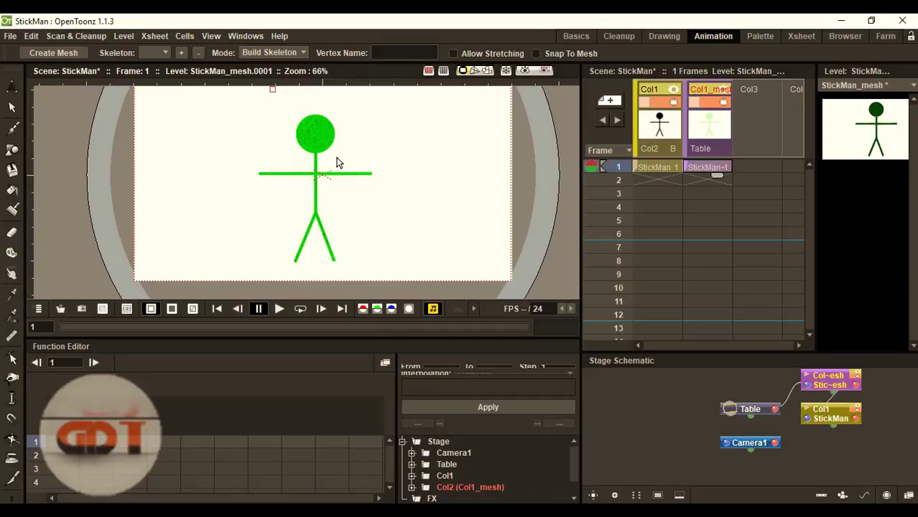
scroll(316, 219, "up", 2)
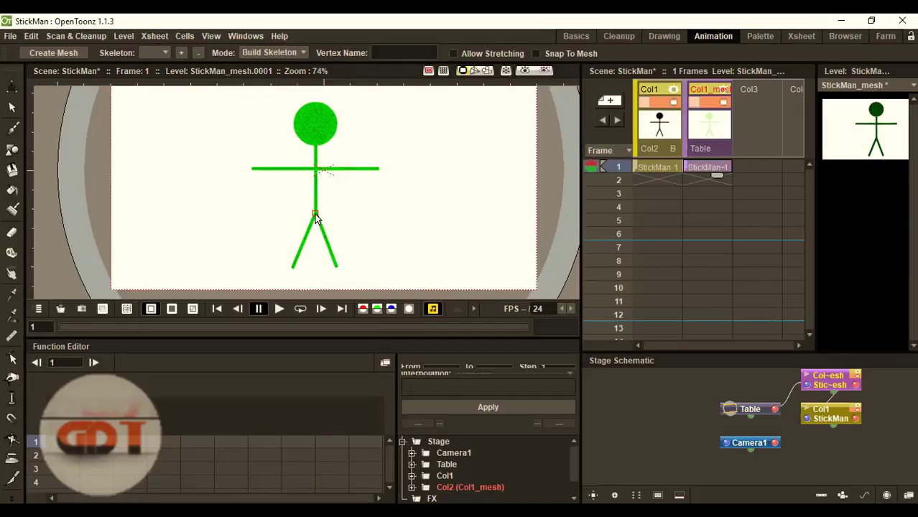
scroll(317, 219, "down", 2)
scroll(338, 147, "up", 1)
scroll(338, 146, "up", 1)
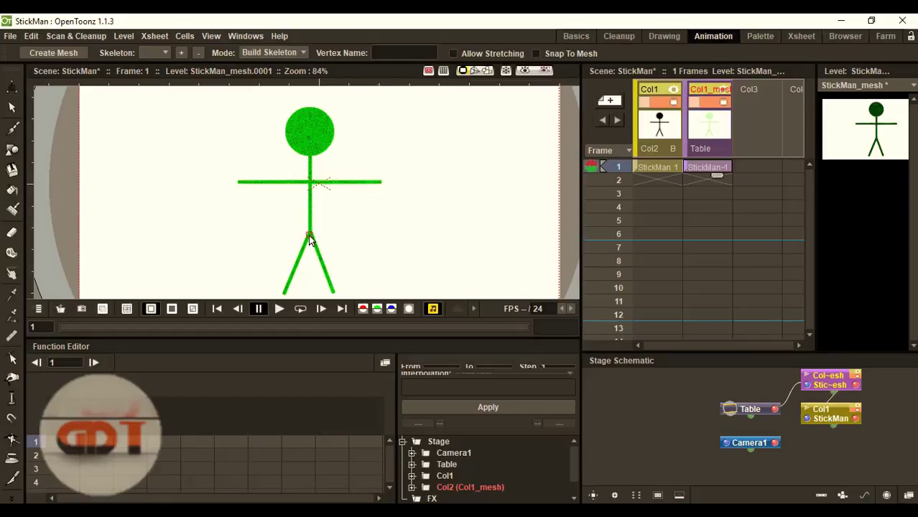
left_click(310, 236)
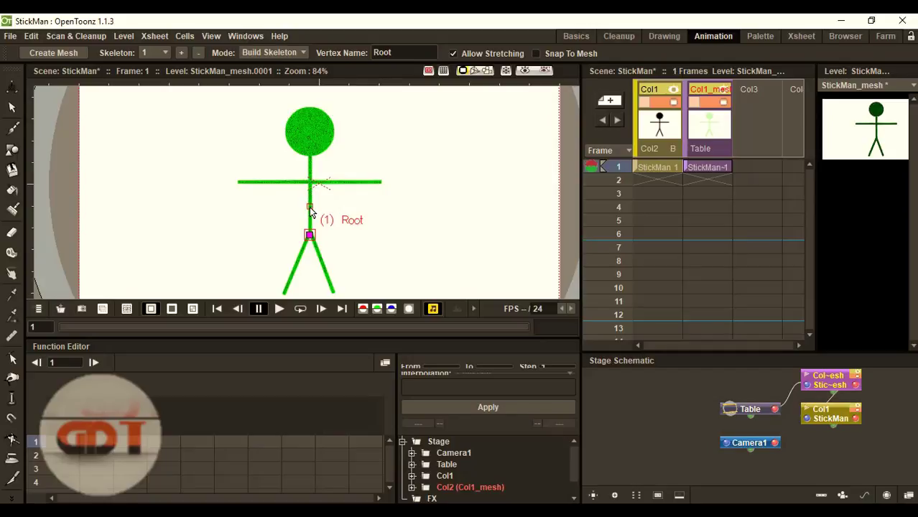
left_click(309, 207)
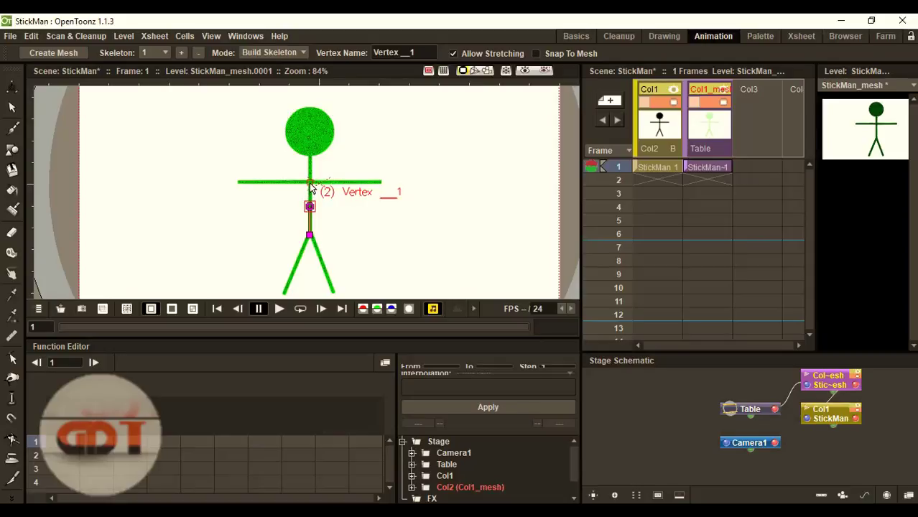
left_click(309, 181)
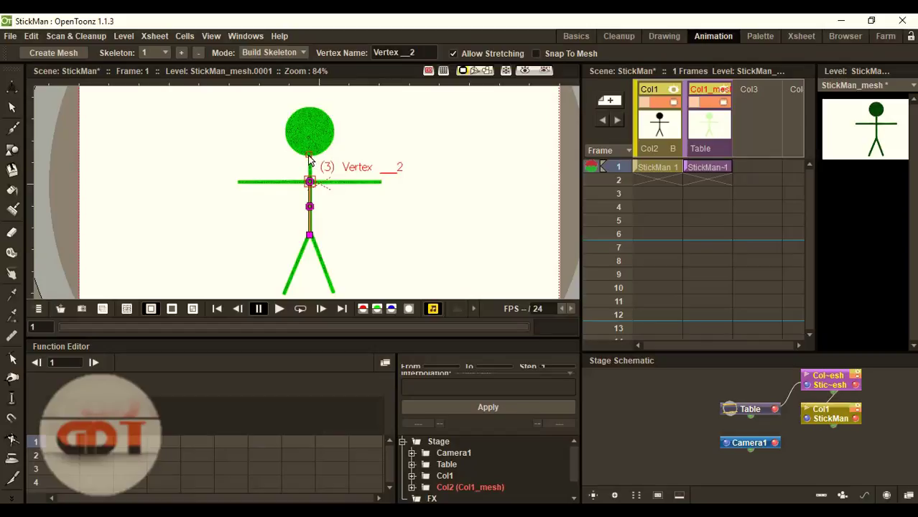
left_click(309, 155)
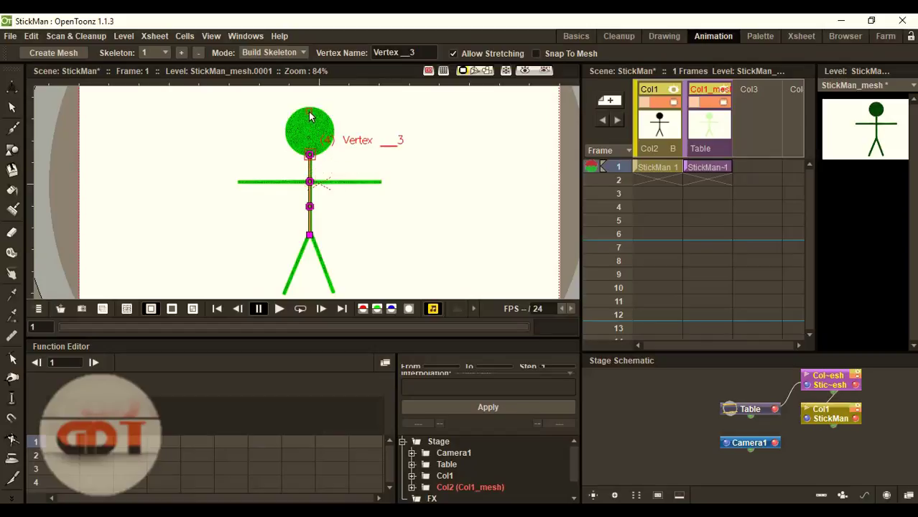
left_click(308, 112)
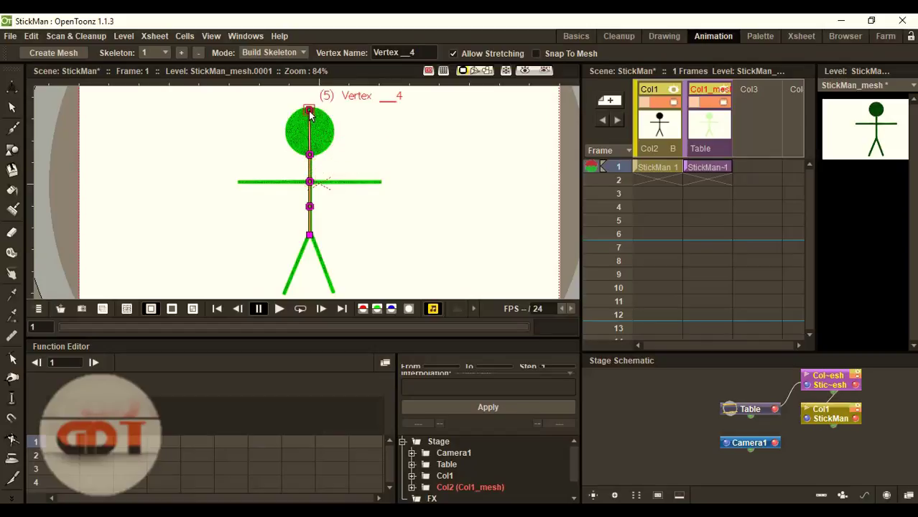
Branch mid and end joints out along the right and left arms from the shoulder.
left_click(310, 184)
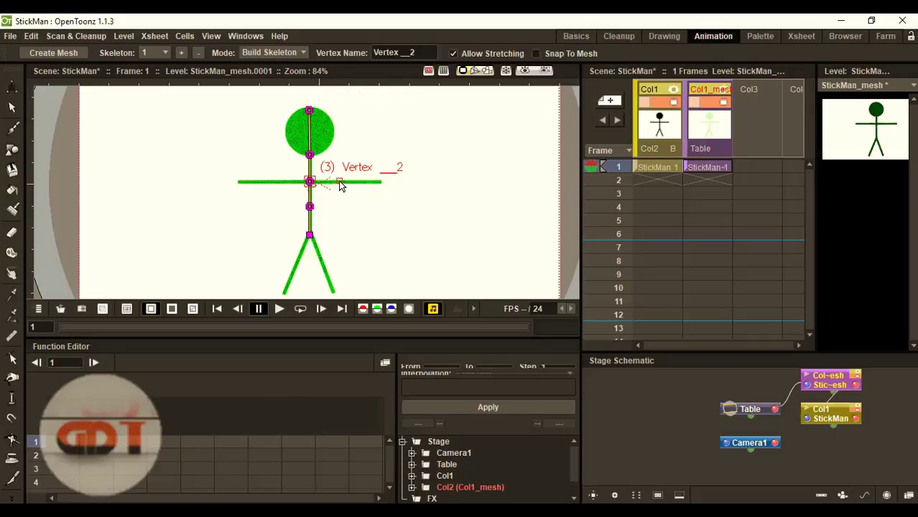
left_click(344, 184)
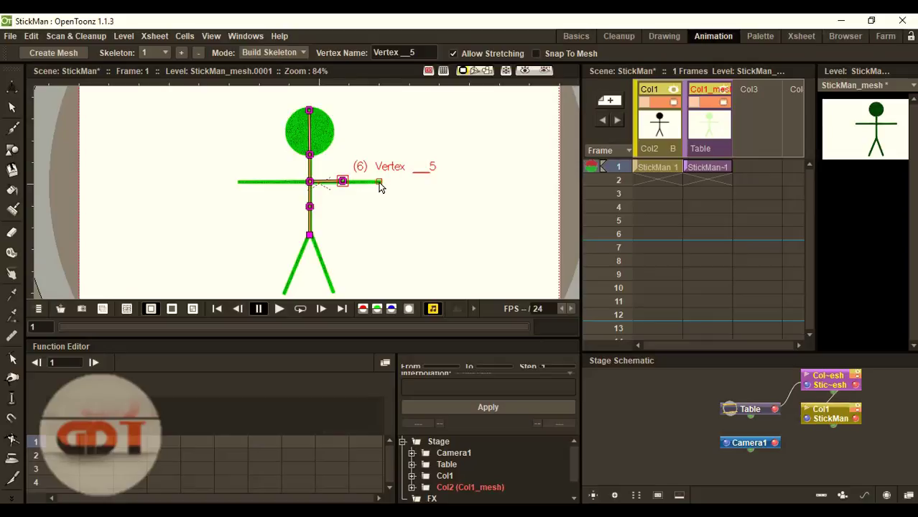
left_click(379, 183)
left_click(309, 182)
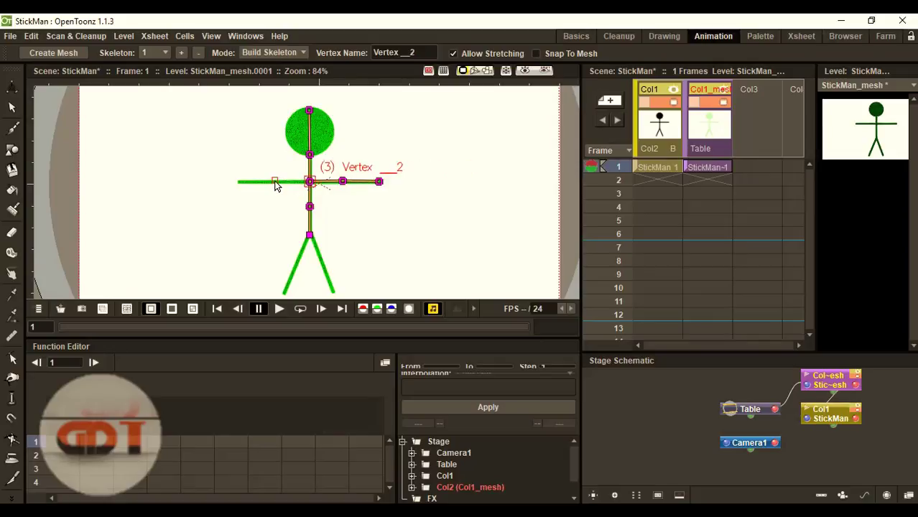
left_click(273, 184)
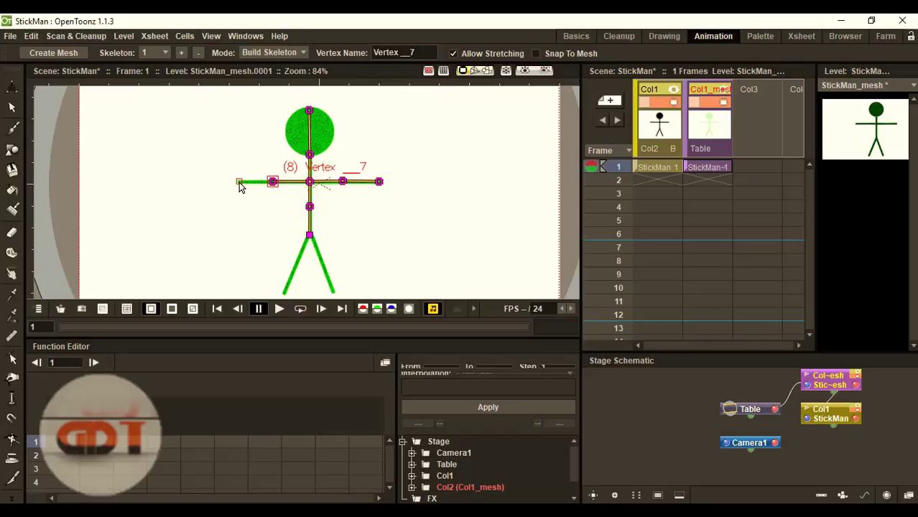
left_click(241, 184)
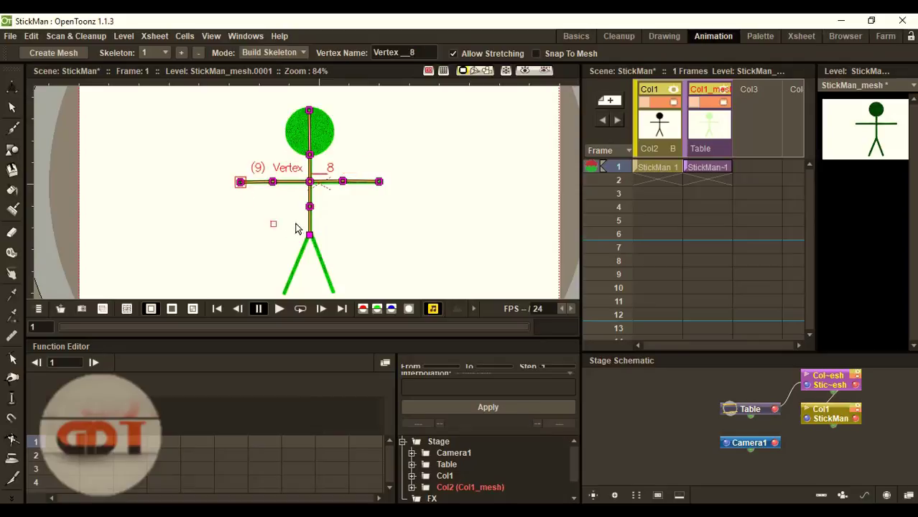
Branch knee and foot joints down both legs from the Root.
left_click(309, 237)
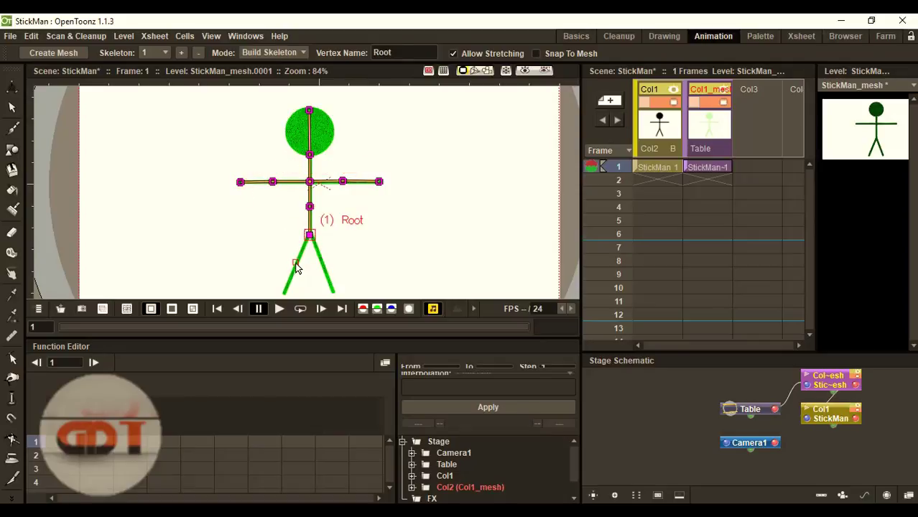
left_click(297, 262)
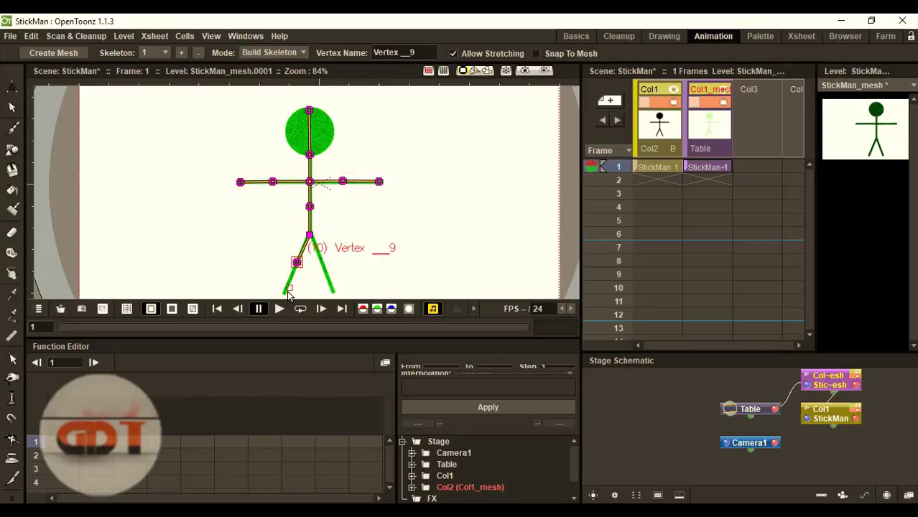
left_click(285, 292)
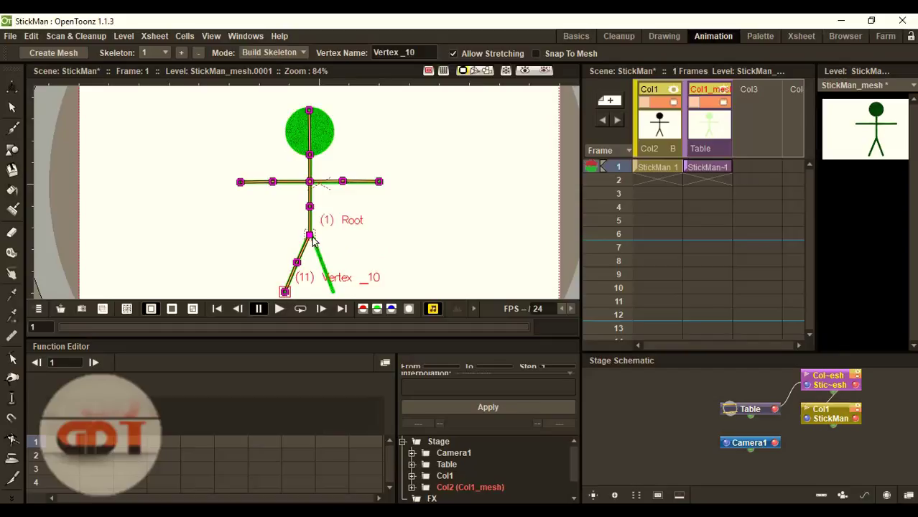
left_click(309, 235)
left_click(321, 262)
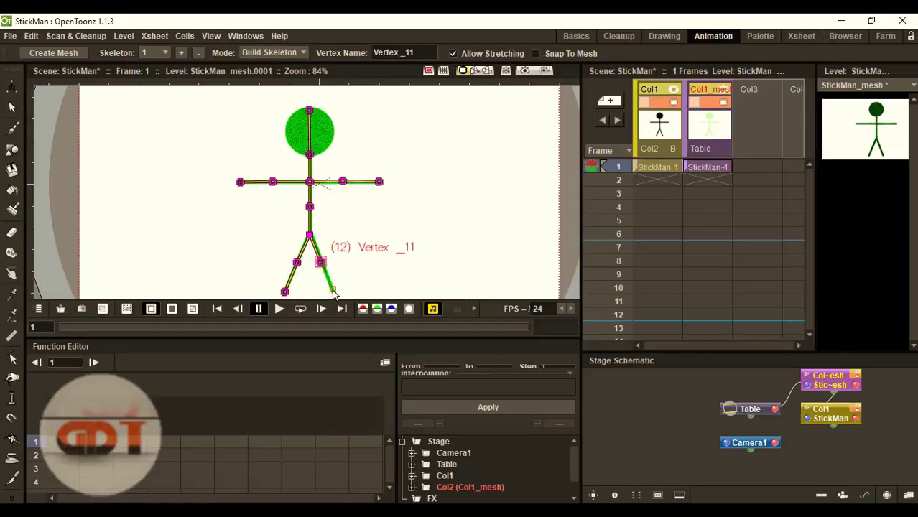
left_click(332, 291)
Switch the plastic tool's mode to Animate for posing.
left_click(270, 53)
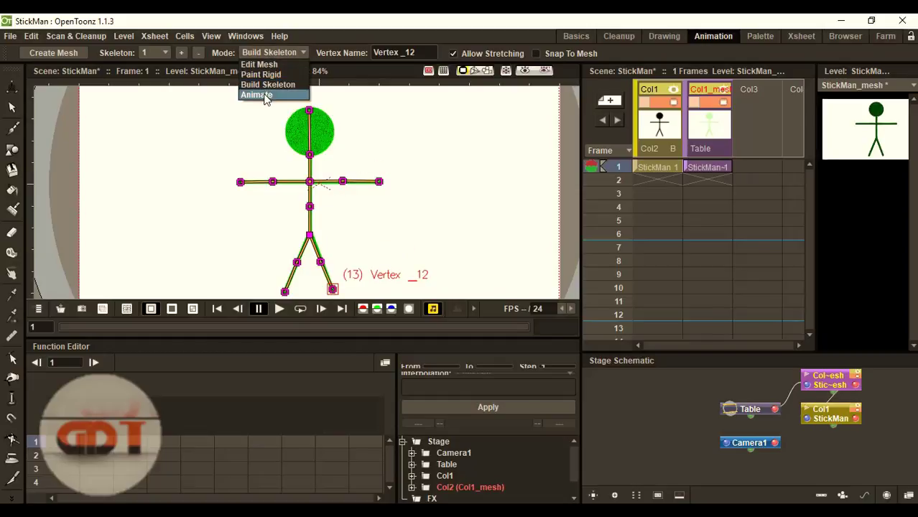
left_click(266, 75)
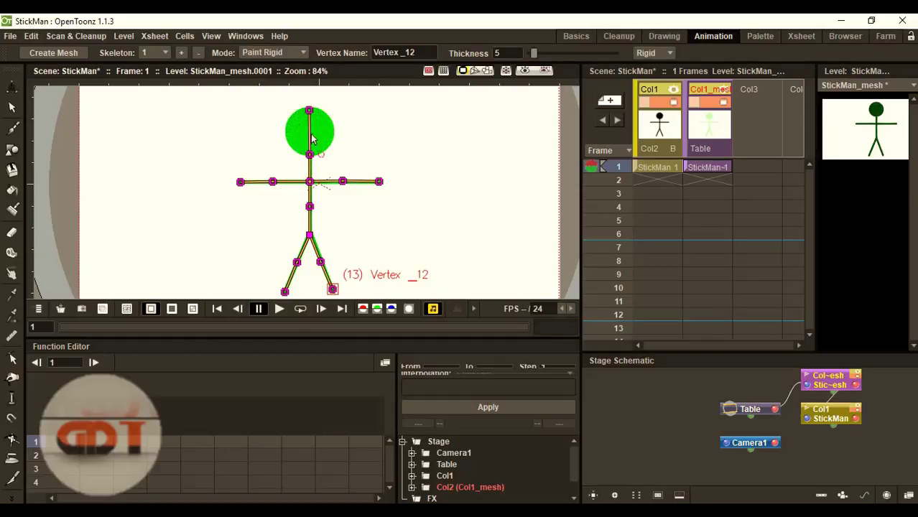
left_click(278, 54)
left_click(289, 100)
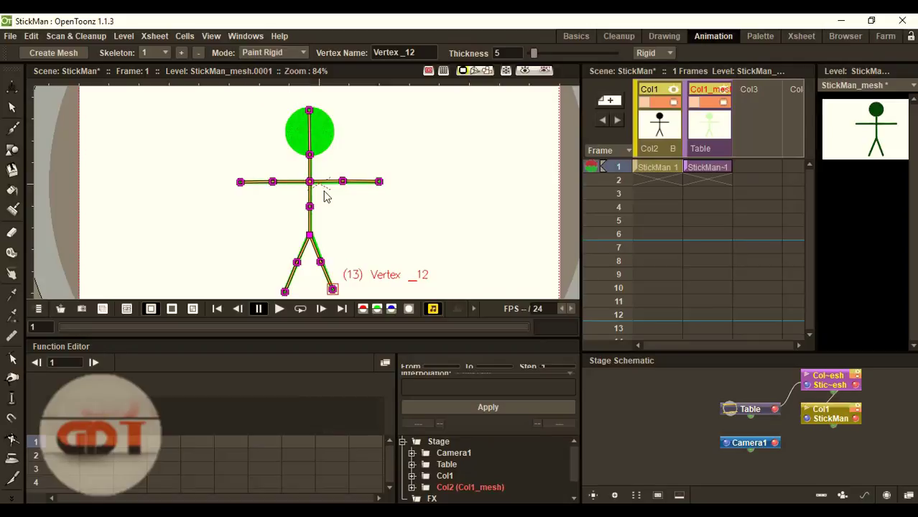
key("Down")
key("Down")
Bend the right arm down at the shoulder, then undo to restore it horizontal.
scroll(323, 195, "up", 4)
scroll(321, 192, "down", 2)
left_click_drag(348, 178, 308, 204)
scroll(304, 208, "up", 4)
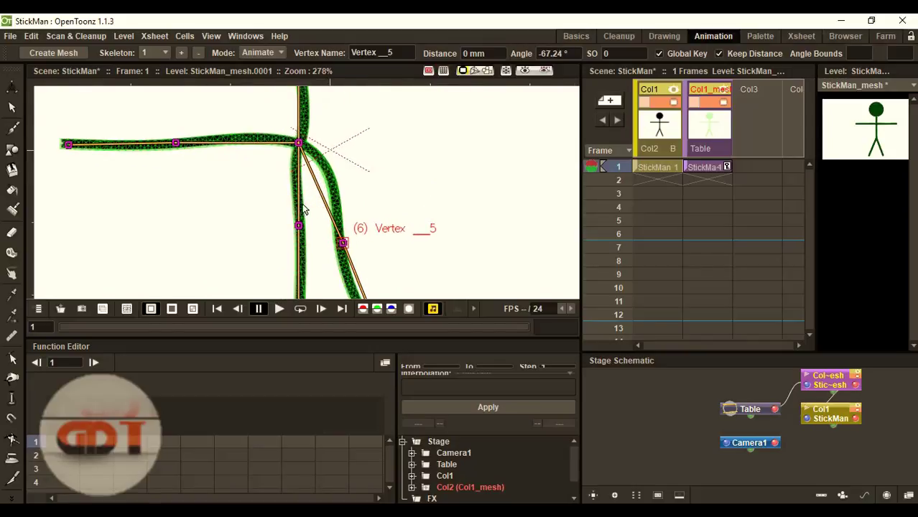
scroll(303, 201, "down", 6)
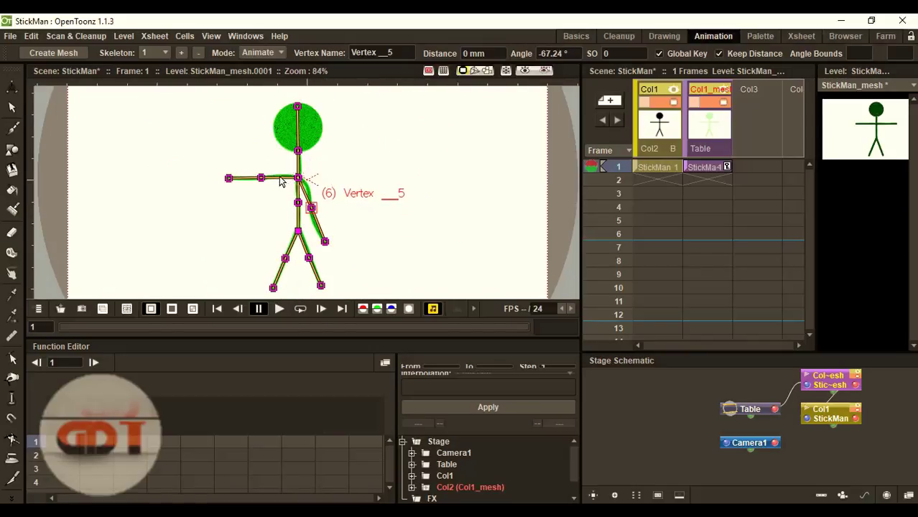
scroll(280, 180, "up", 3)
scroll(312, 174, "up", 2)
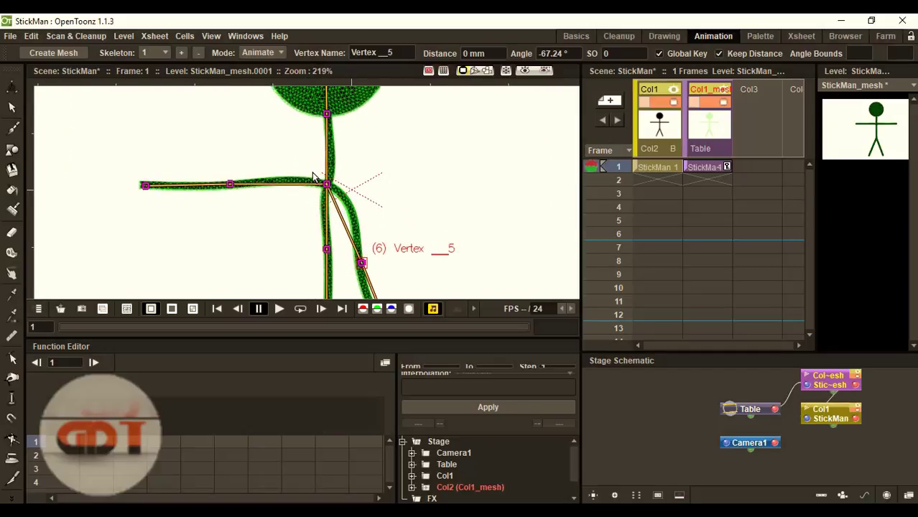
key("ctrl+z")
scroll(318, 173, "down", 1)
left_click(265, 53)
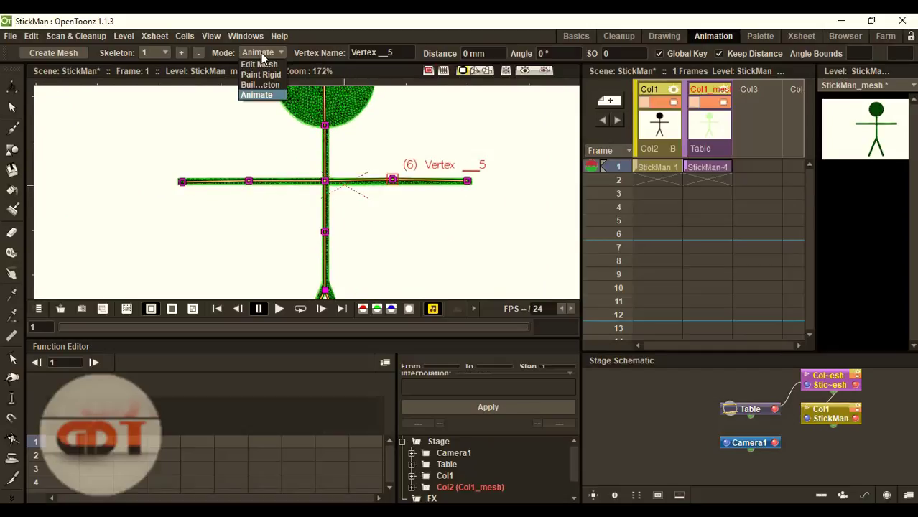
Switch to Paint Rigid mode and set the Rigid brush thickness to 100.
left_click(269, 76)
scroll(328, 169, "down", 6)
scroll(328, 170, "up", 3)
scroll(328, 169, "down", 3)
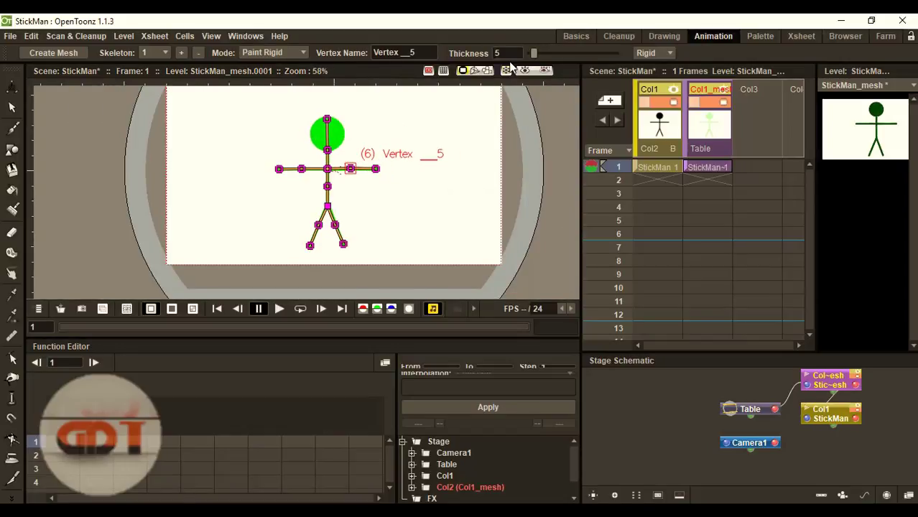
left_click(497, 53)
key("Return")
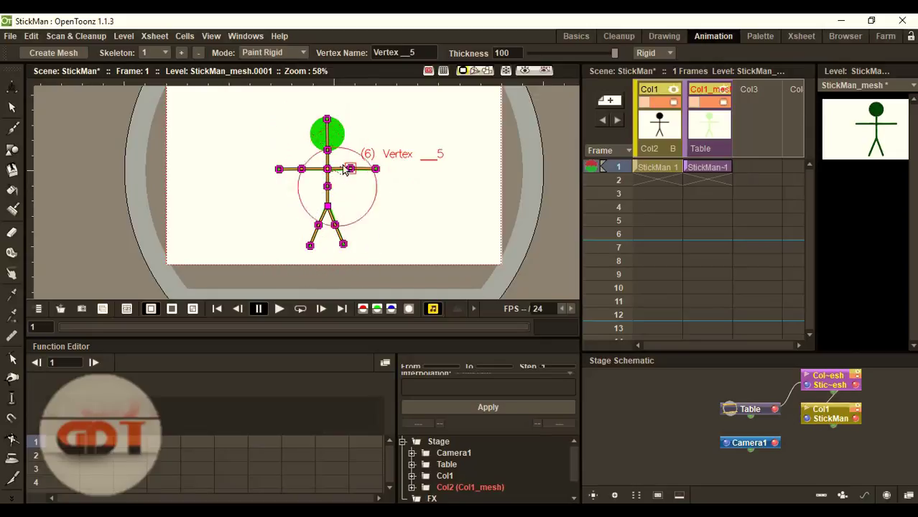
Set the brush to Flex at thickness 5 and paint a flexible spot at the shoulder junction.
scroll(344, 169, "up", 10)
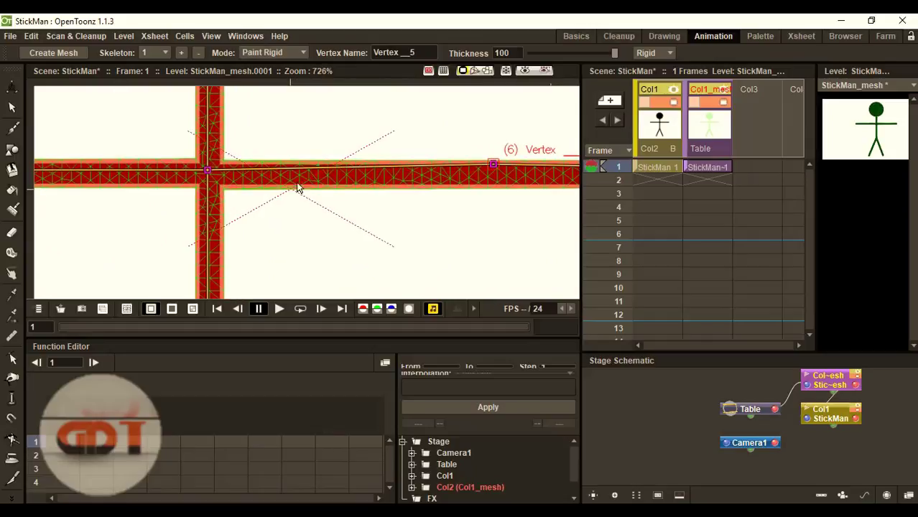
scroll(437, 172, "down", 2)
left_click(649, 54)
left_click(643, 74)
left_click(512, 53)
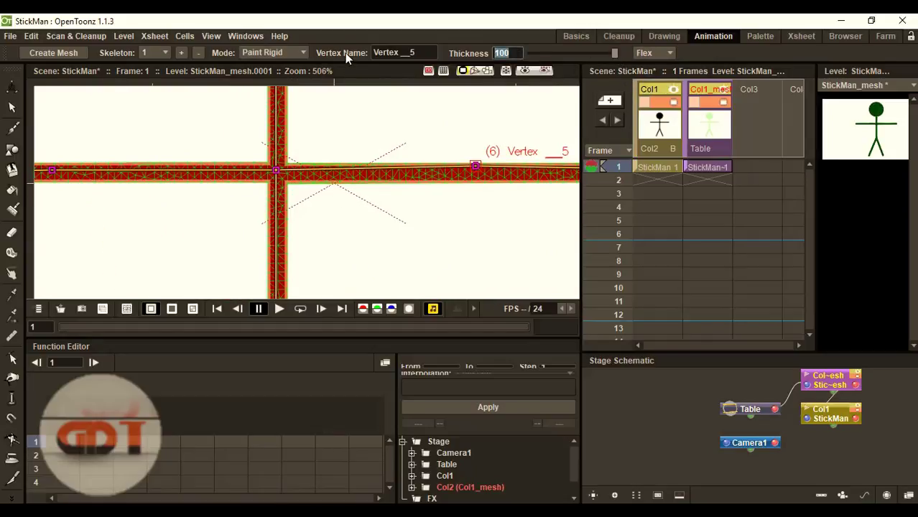
type("5")
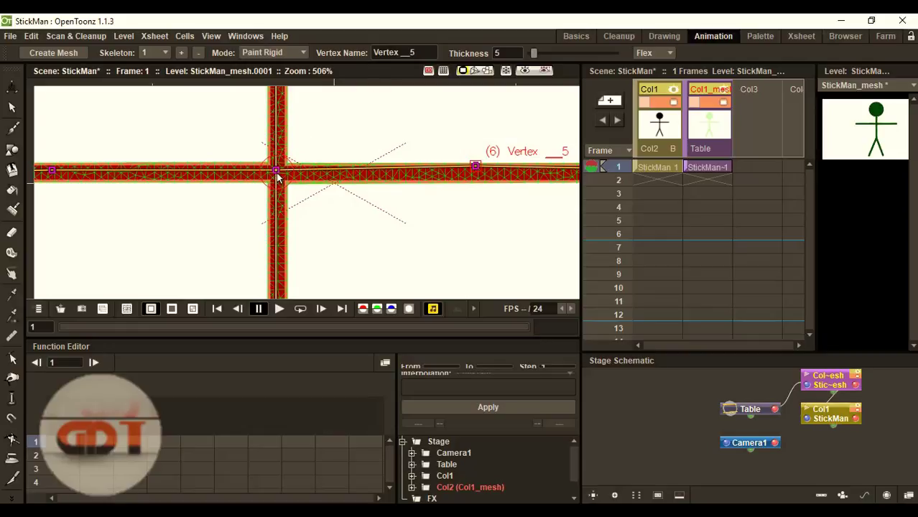
left_click(277, 174)
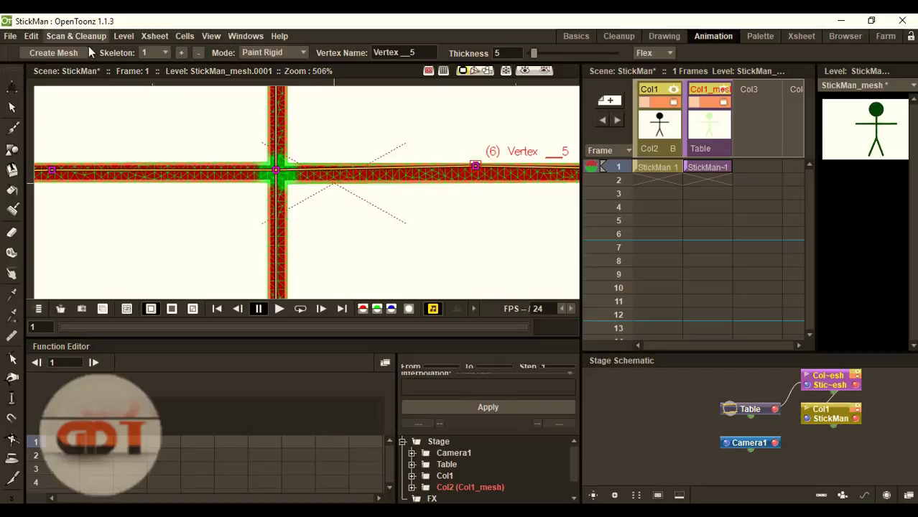
Return to Build Skeleton mode and nudge the right arm's middle joint slightly down-right.
left_click(248, 53)
left_click(268, 84)
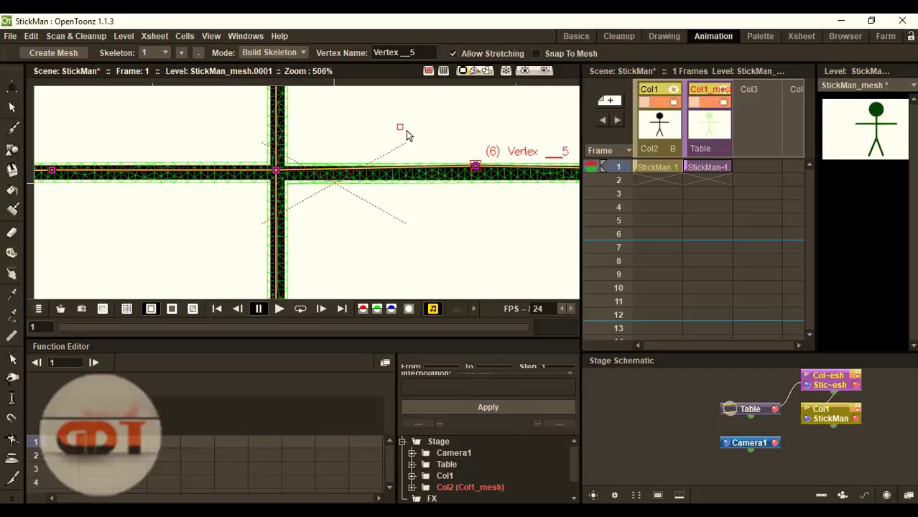
left_click_drag(475, 170, 480, 177)
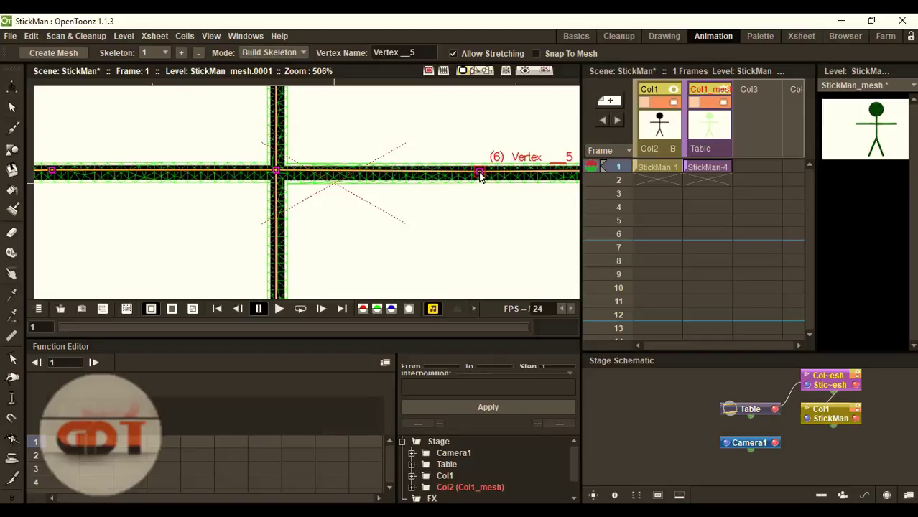
scroll(503, 183, "down", 4)
scroll(318, 182, "up", 4)
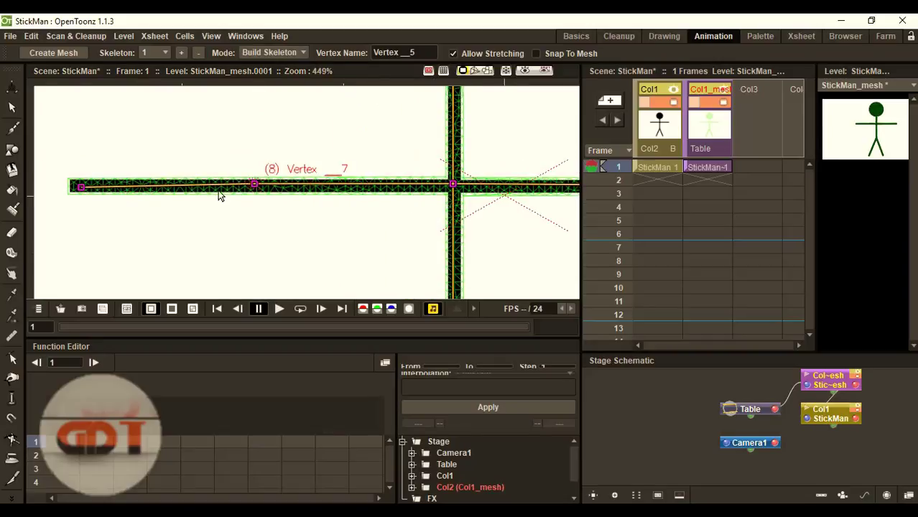
Nudge the left arm's end joint slightly left and its middle joint slightly right.
left_click_drag(80, 187, 78, 188)
left_click(255, 186)
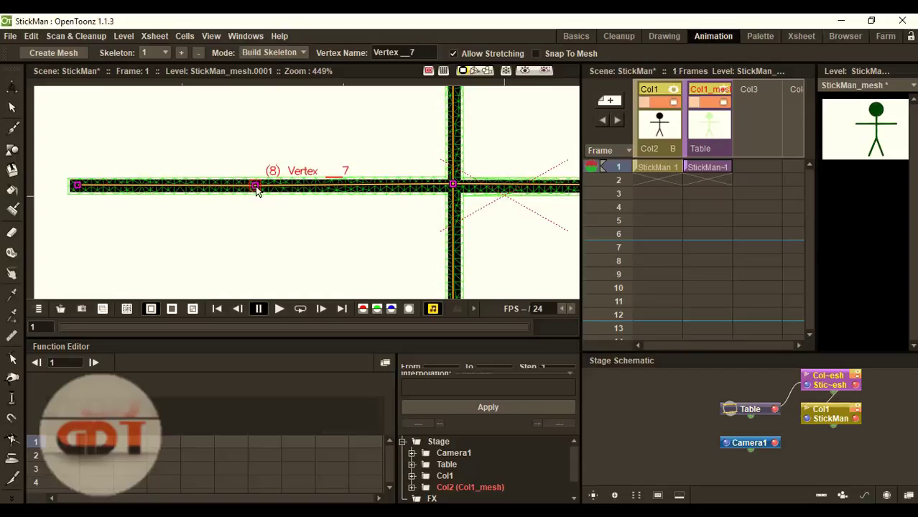
left_click_drag(256, 187, 256, 187)
scroll(532, 195, "down", 4)
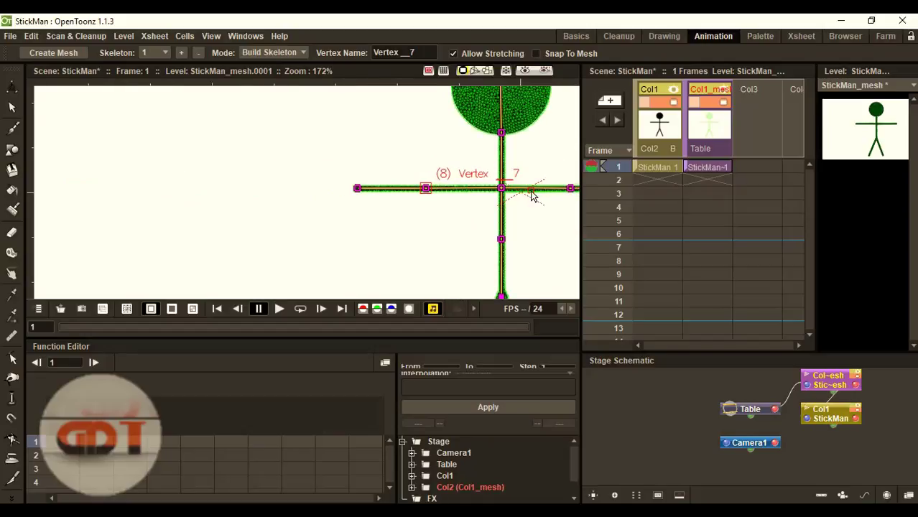
scroll(538, 198, "up", 3)
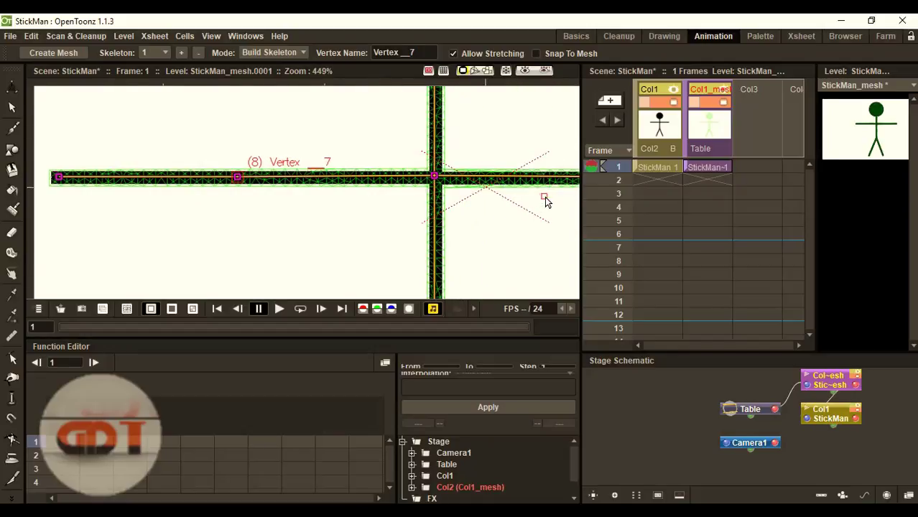
Switch to Paint Rigid mode and paint the arm's end joint flexible.
left_click(272, 53)
left_click(261, 74)
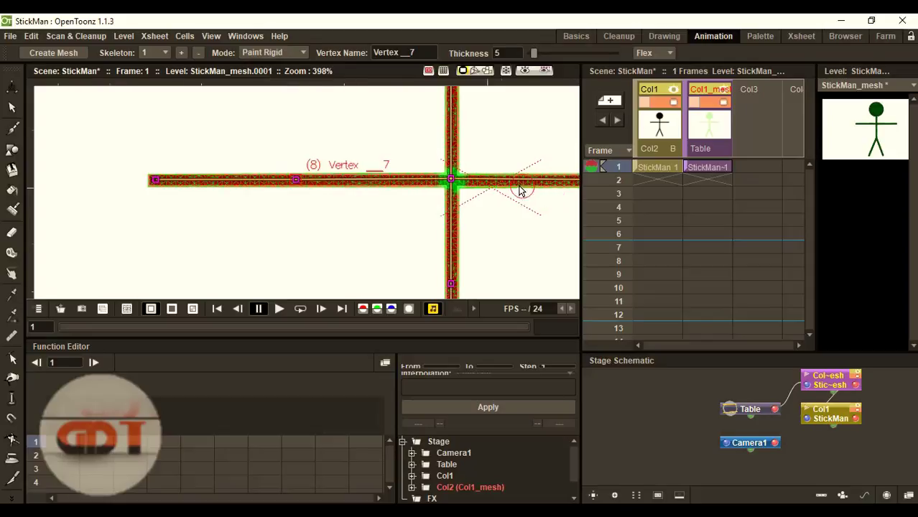
scroll(547, 193, "down", 5)
scroll(547, 192, "up", 6)
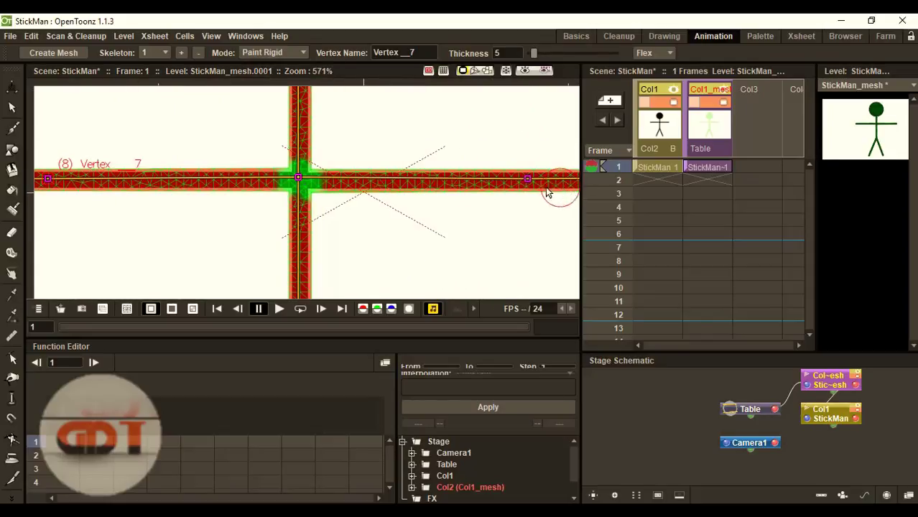
scroll(529, 182, "down", 7)
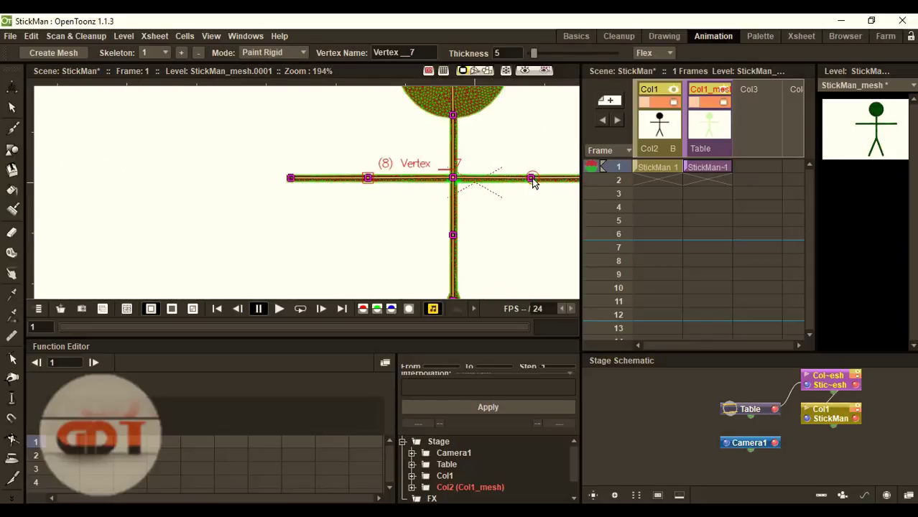
scroll(564, 184, "up", 6)
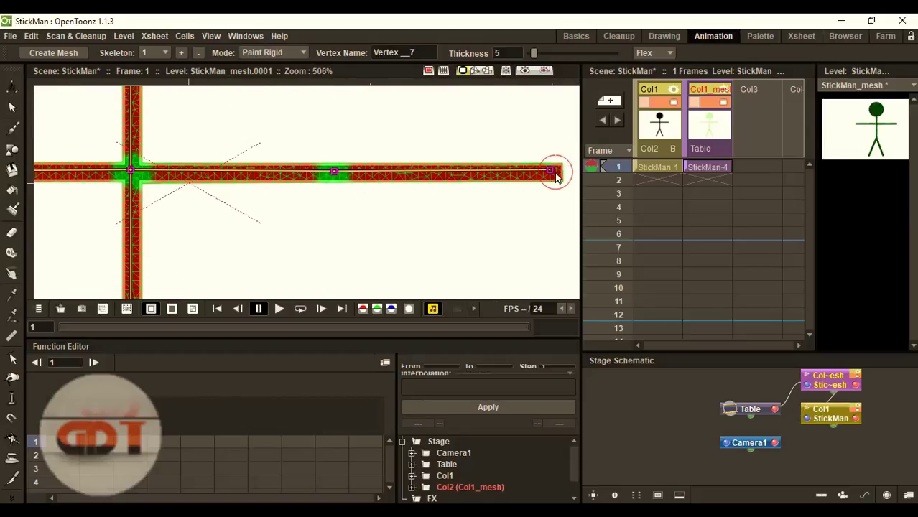
scroll(464, 179, "down", 3)
scroll(405, 173, "down", 2)
scroll(273, 174, "up", 4)
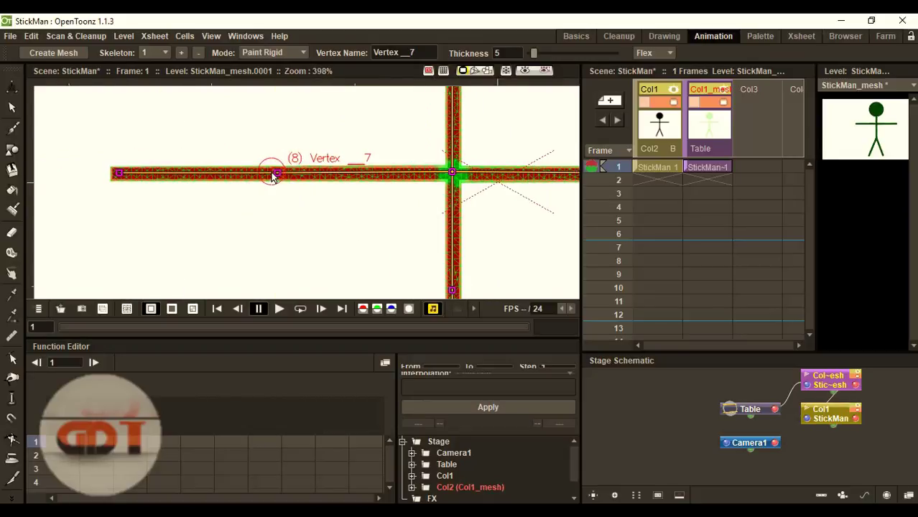
left_click(120, 176)
Paint the leg fork joint as a flexible area.
scroll(360, 172, "down", 2)
scroll(404, 129, "up", 2)
scroll(413, 130, "down", 4)
scroll(416, 99, "up", 3)
scroll(417, 97, "down", 5)
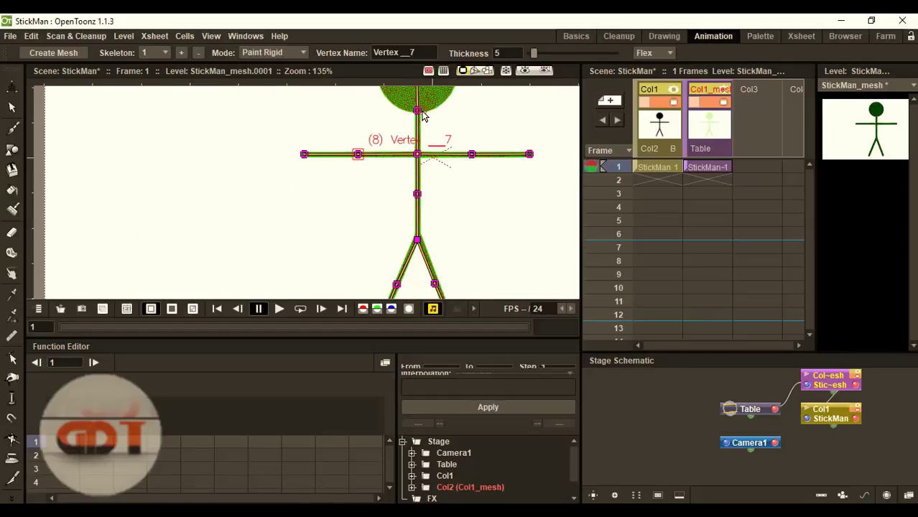
scroll(424, 89, "up", 2)
scroll(424, 88, "down", 6)
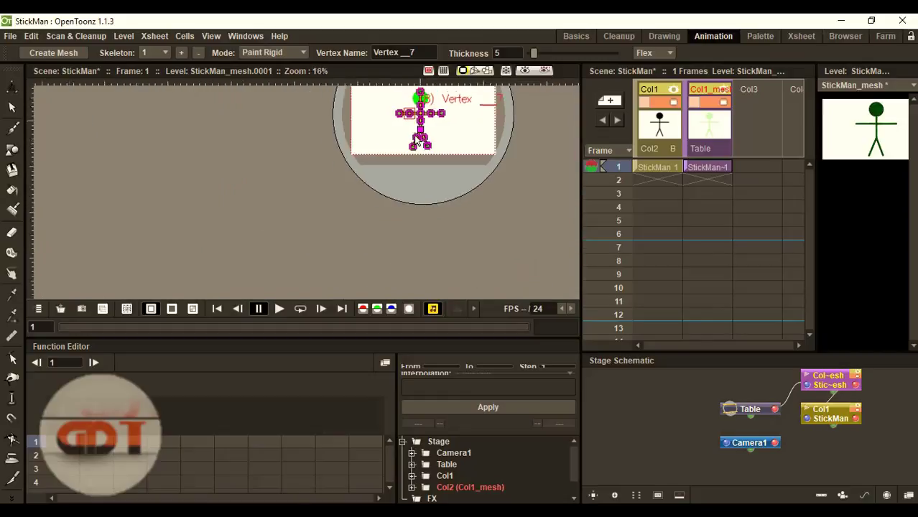
scroll(411, 115, "up", 3)
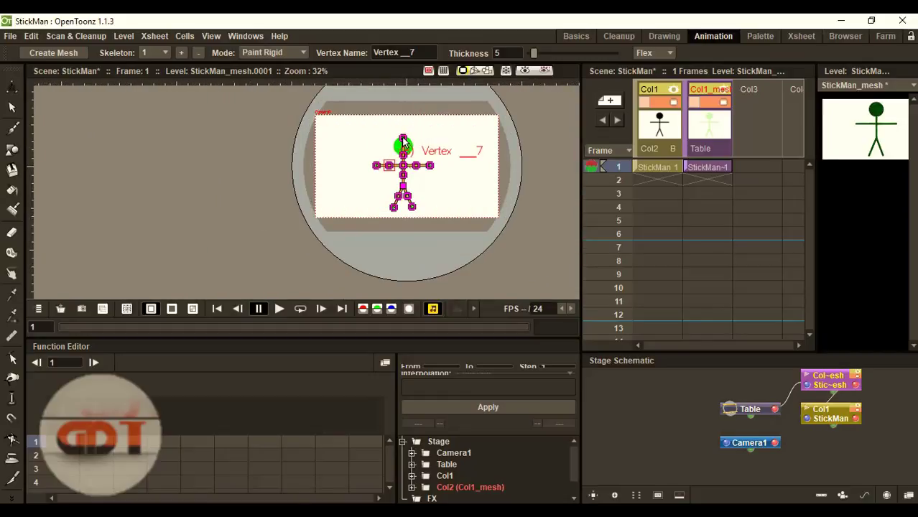
scroll(403, 142, "up", 5)
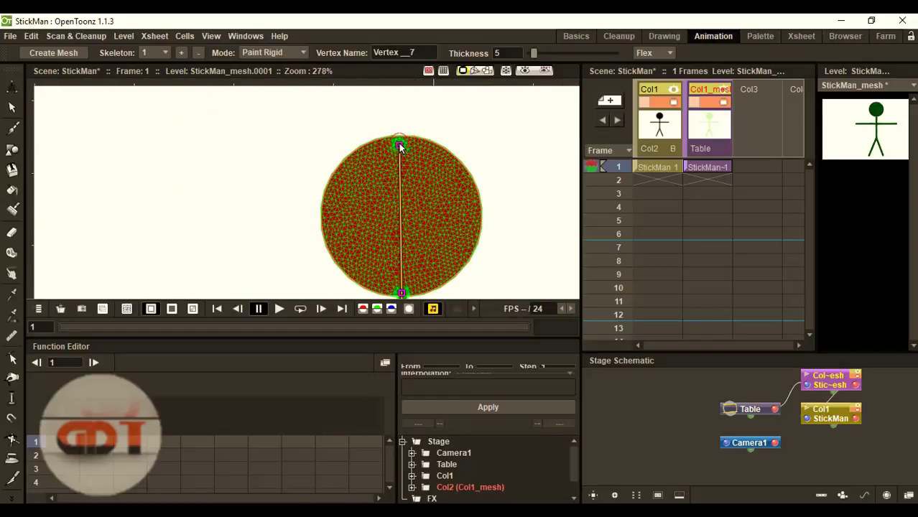
scroll(430, 176, "down", 5)
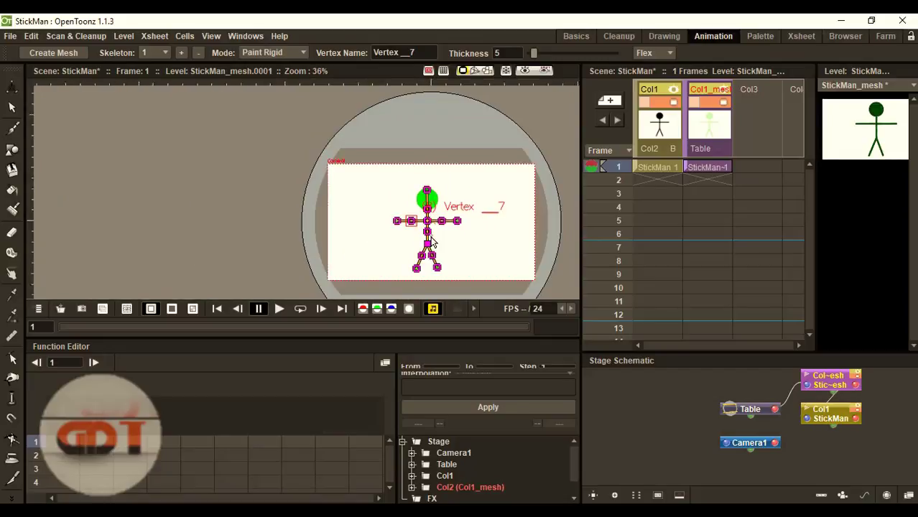
scroll(430, 242, "up", 5)
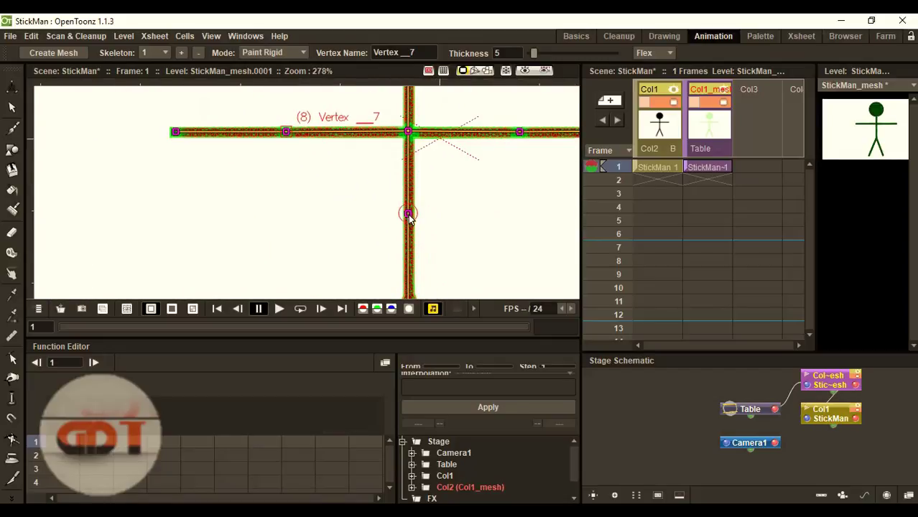
scroll(409, 215, "down", 2)
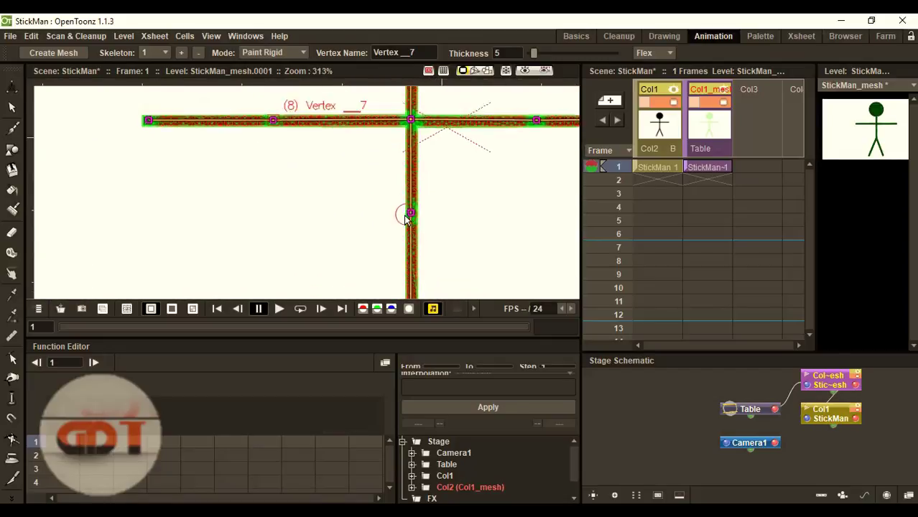
scroll(406, 217, "up", 3)
scroll(418, 217, "down", 5)
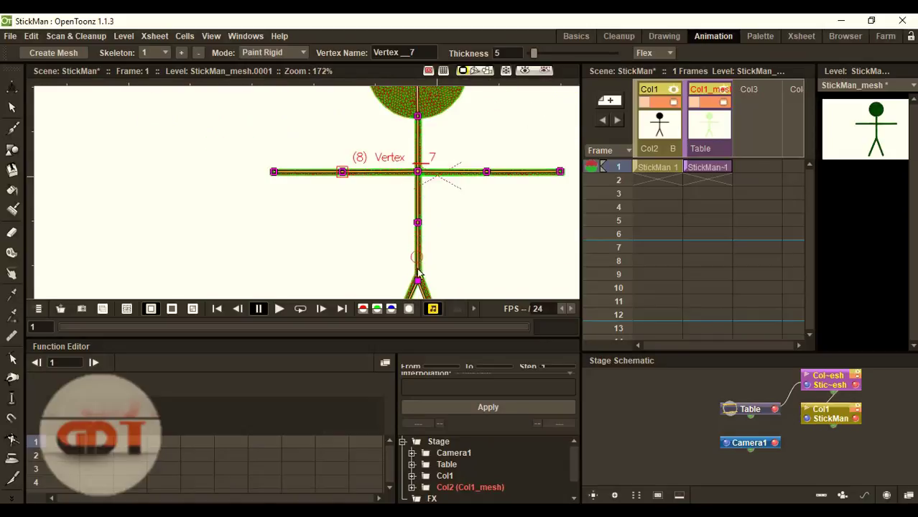
scroll(420, 277, "up", 5)
scroll(420, 280, "up", 2)
left_click(412, 249)
scroll(411, 251, "down", 10)
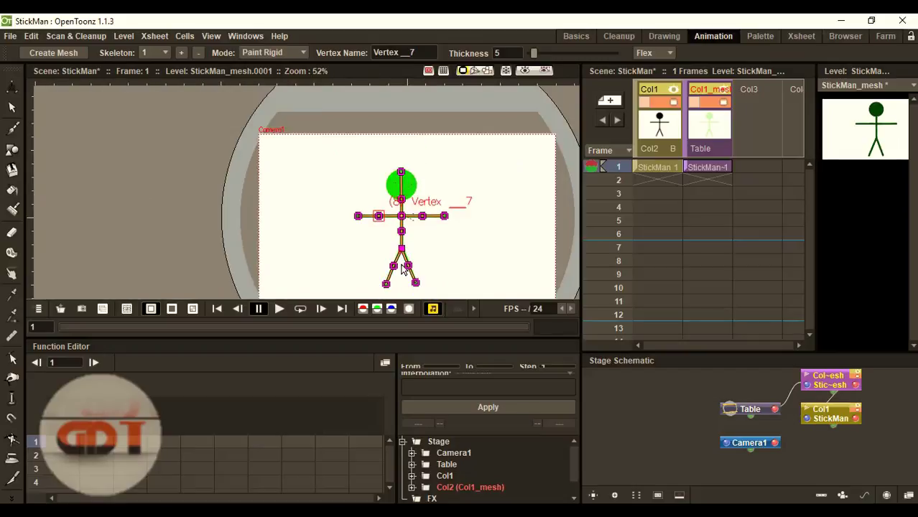
scroll(406, 275, "up", 3)
scroll(406, 275, "down", 3)
scroll(408, 245, "up", 6)
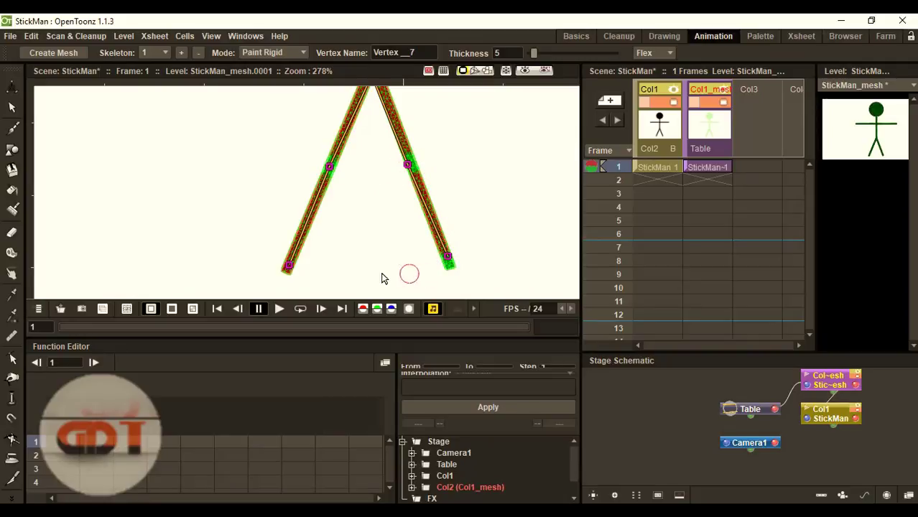
Return to Build Skeleton mode and reposition the right knee and both foot joints.
left_click(287, 57)
left_click(274, 85)
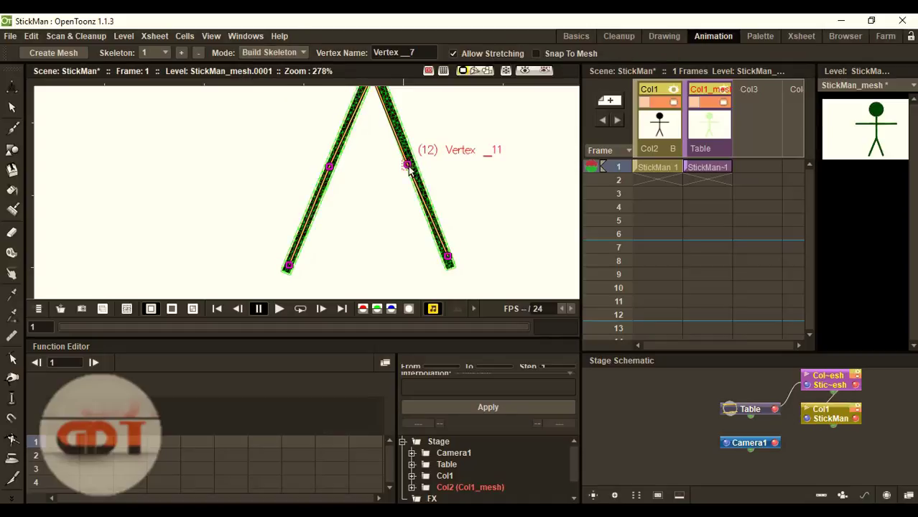
left_click_drag(407, 166, 409, 161)
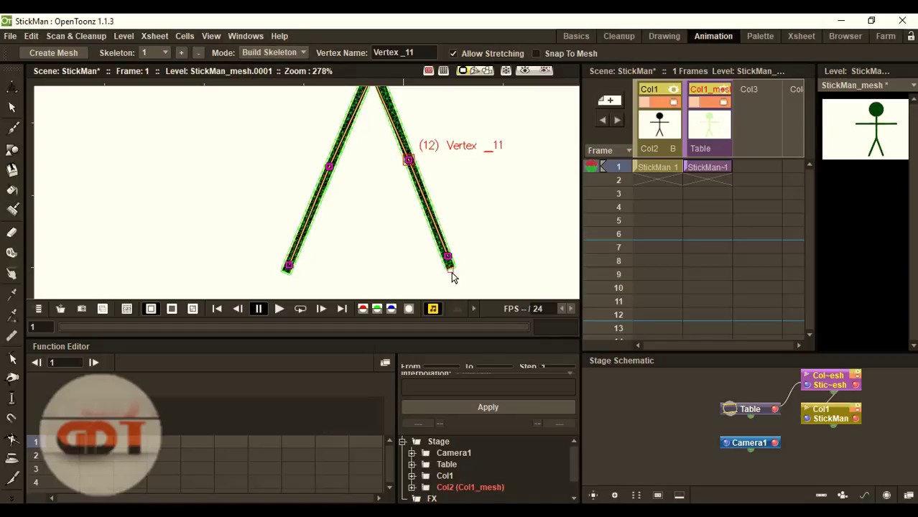
left_click_drag(448, 257, 451, 267)
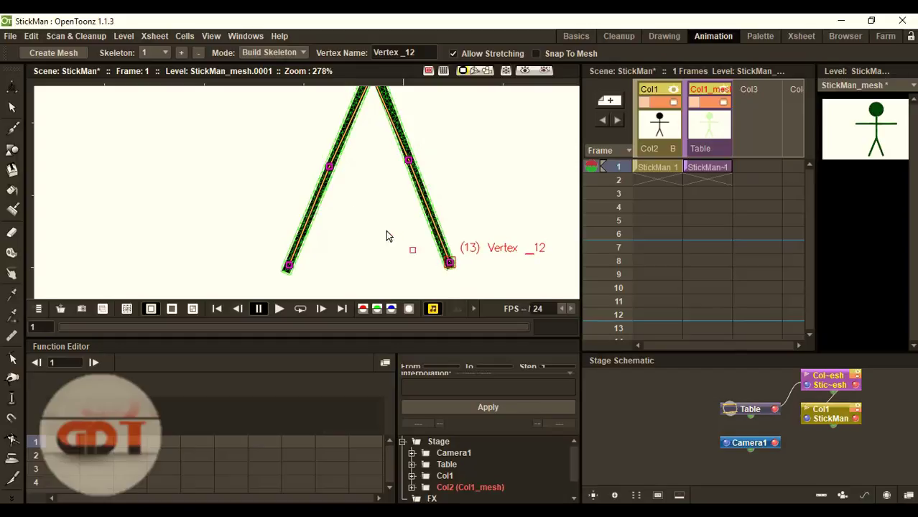
left_click_drag(289, 268, 285, 268)
Raise the Root hip joint slightly.
scroll(460, 168, "down", 2)
scroll(448, 140, "up", 2)
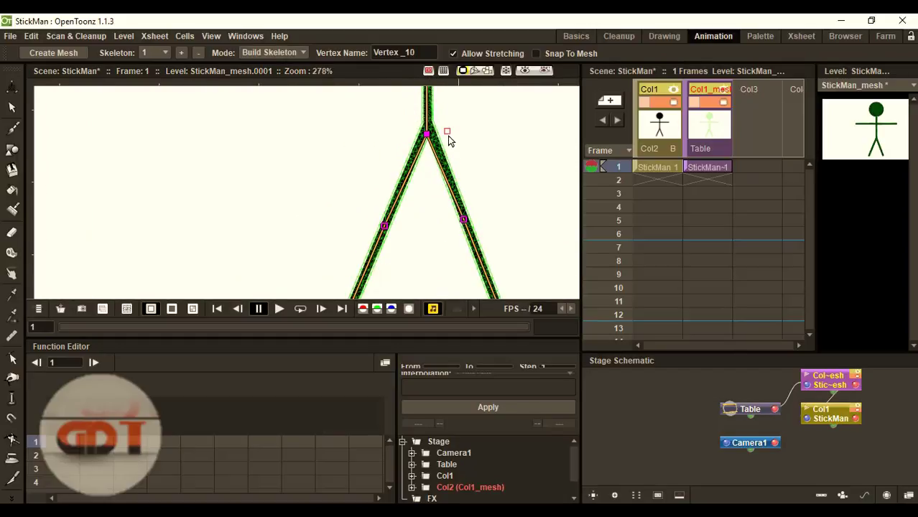
left_click_drag(427, 140, 429, 128)
scroll(468, 125, "down", 9)
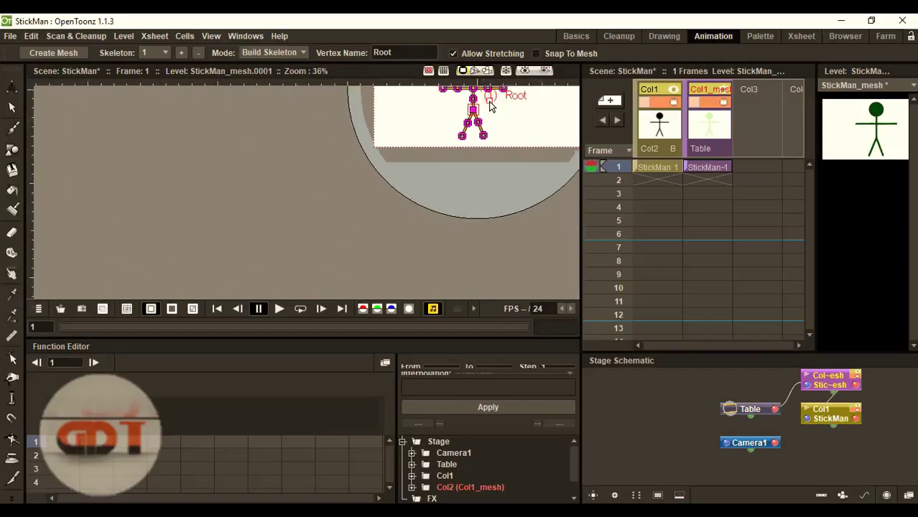
scroll(503, 91, "up", 7)
In Animate mode, rotate the right arm downward, undo it, then return to Paint Rigid mode.
left_click(271, 53)
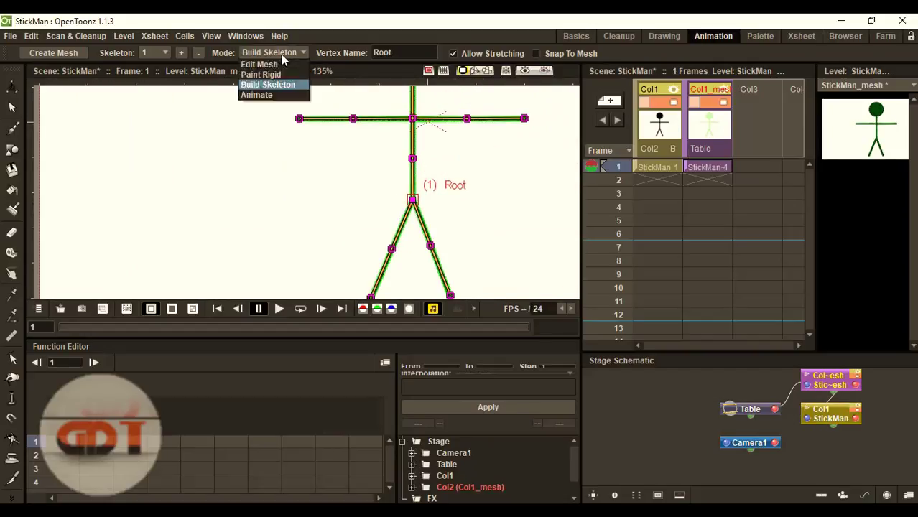
left_click(270, 96)
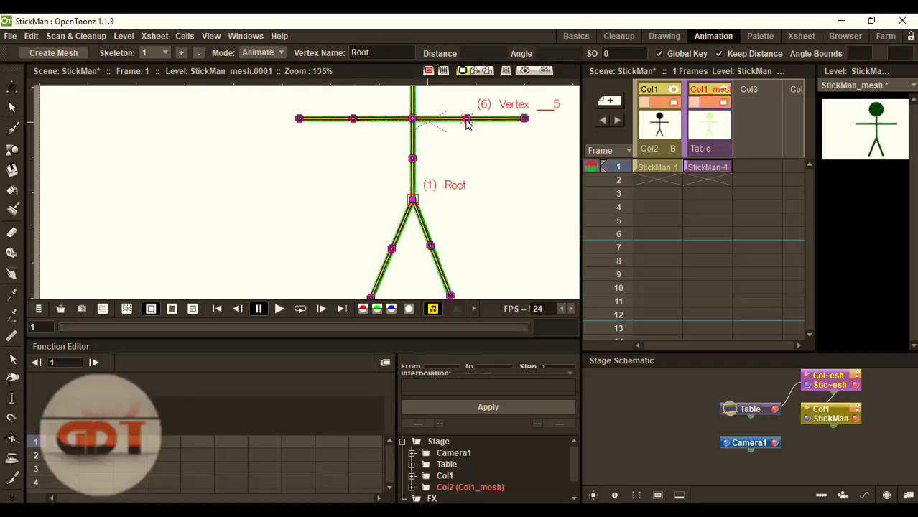
left_click_drag(467, 123, 422, 186)
scroll(455, 139, "down", 3)
scroll(426, 144, "up", 4)
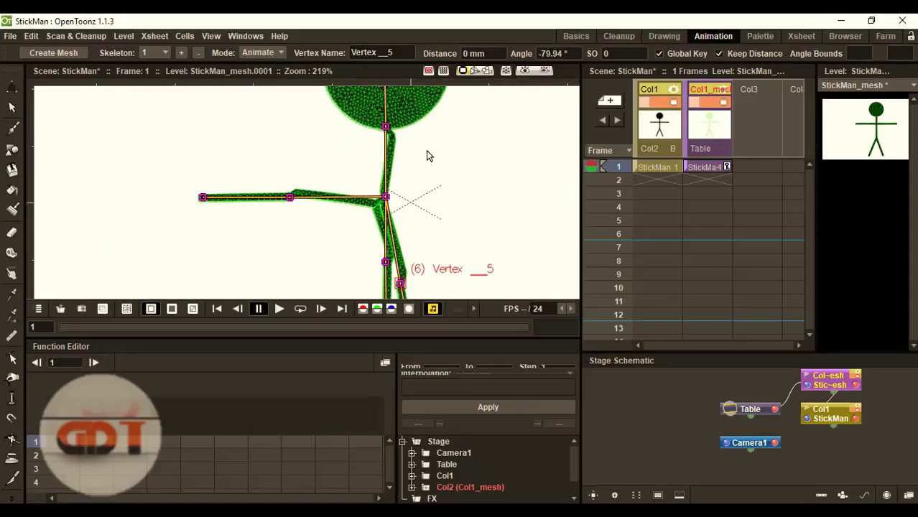
key("ctrl+z")
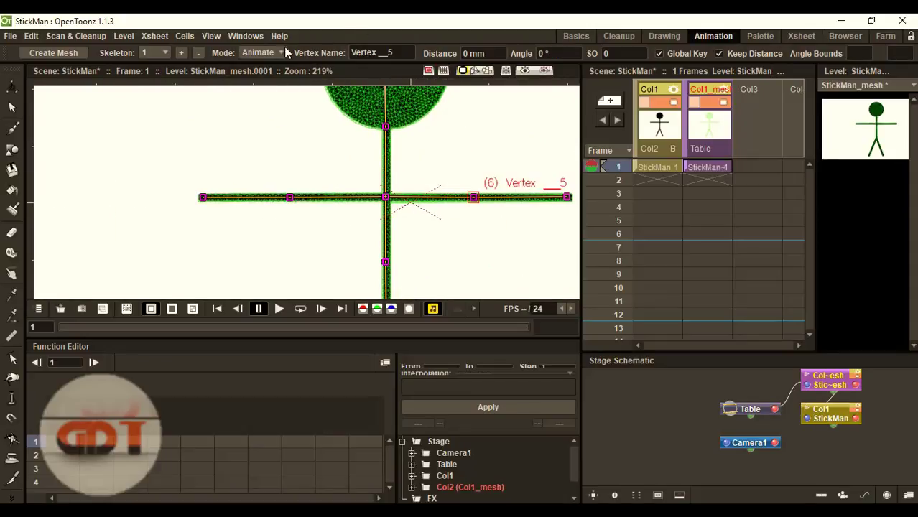
left_click(283, 52)
left_click(264, 75)
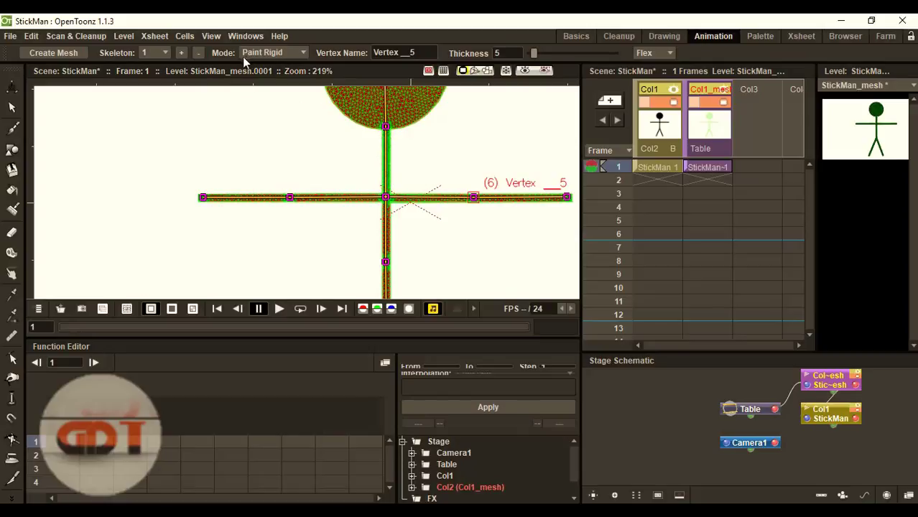
Switch to Animate mode, test-rotate the right arm downward, and undo the rotation.
left_click(273, 53)
left_click(454, 177)
key("Down")
key("Down")
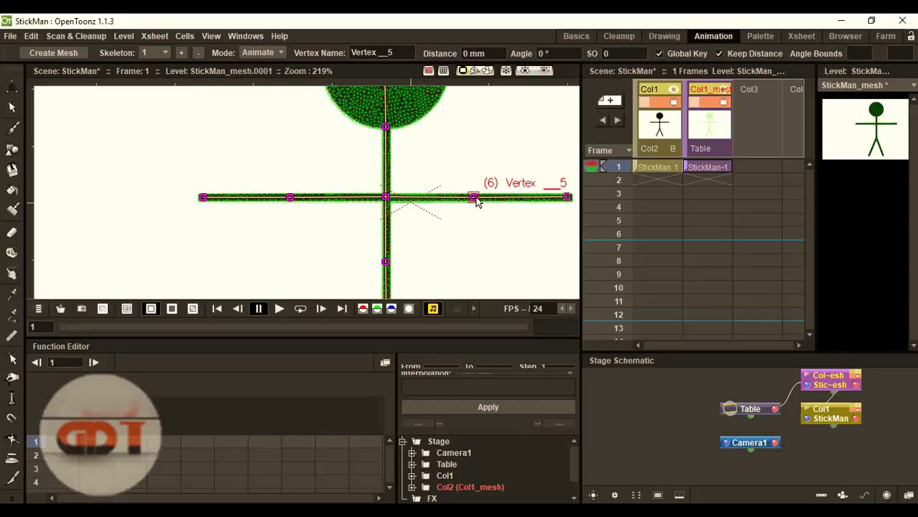
mouse_move(474, 197)
left_mouse_down()
mouse_move(426, 272)
mouse_move(388, 296)
mouse_move(328, 269)
mouse_move(353, 265)
mouse_move(473, 163)
mouse_move(439, 121)
mouse_move(415, 108)
mouse_move(394, 180)
left_mouse_up()
key("ctrl+z")
key("ctrl+z")
In Paint Rigid mode with a Rigid brush, repaint the flexible area by the arm joint rigid.
left_click(262, 53)
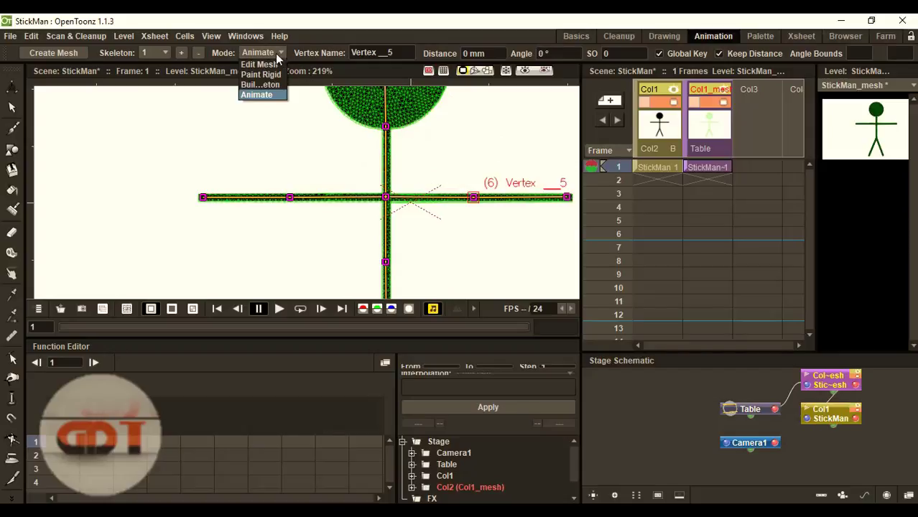
left_click(273, 74)
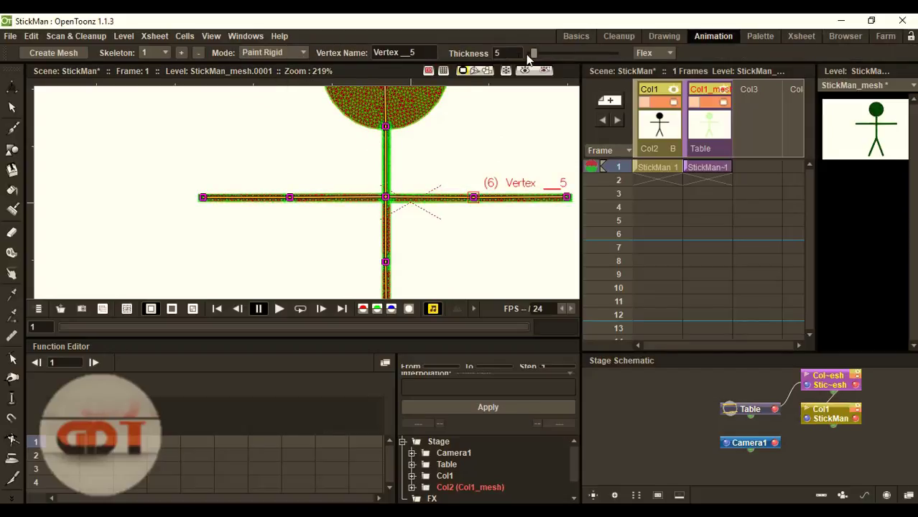
left_click(650, 52)
left_click(650, 71)
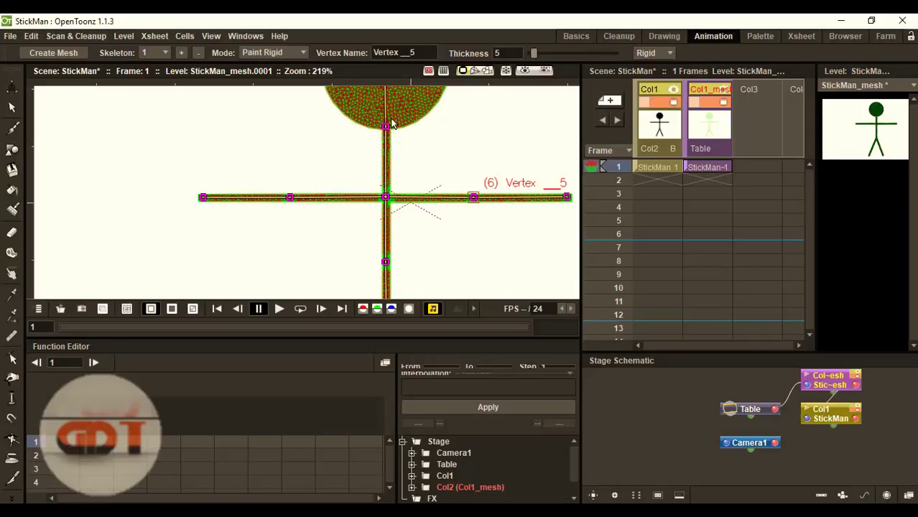
scroll(478, 205, "up", 5)
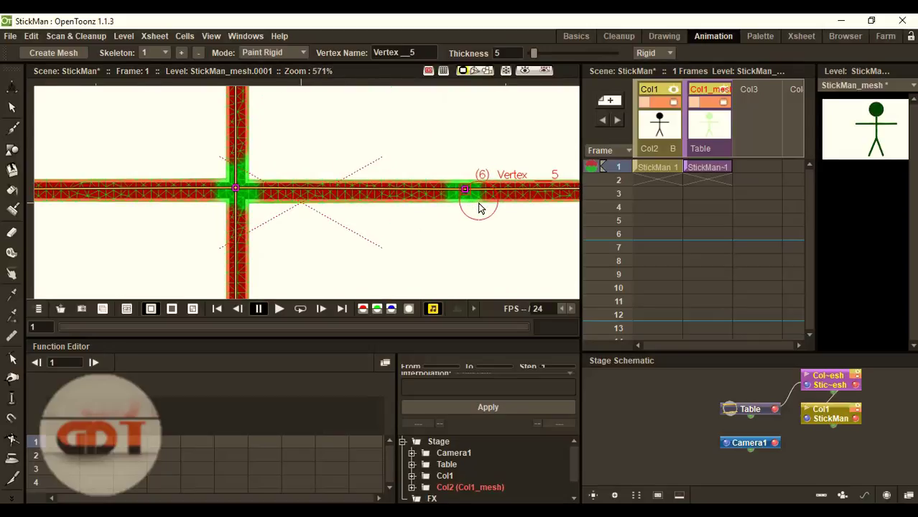
mouse_move(252, 162)
left_mouse_down()
mouse_move(213, 214)
mouse_move(271, 165)
mouse_move(253, 226)
left_mouse_up()
Swing the right arm down around the shoulder in Animate mode, then undo it.
left_click(270, 54)
left_click(266, 94)
scroll(350, 141, "down", 5)
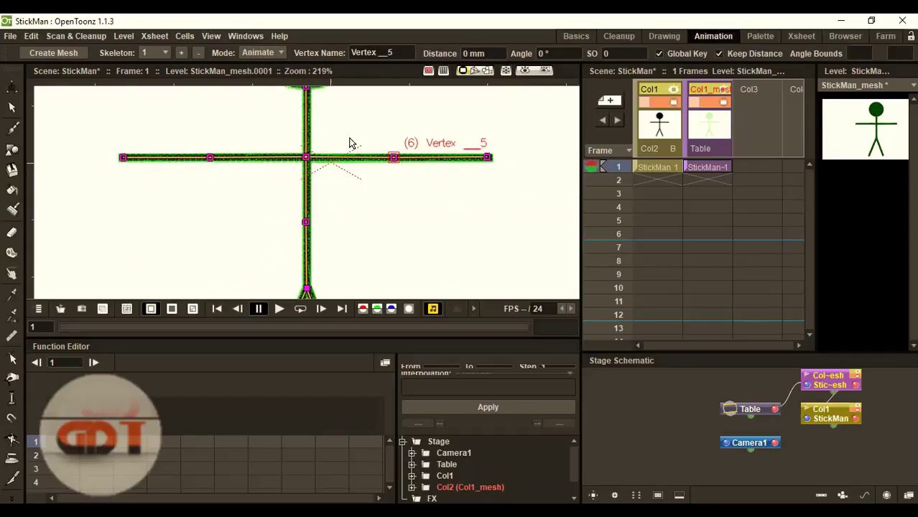
mouse_move(394, 173)
left_mouse_down()
mouse_move(380, 216)
mouse_move(358, 236)
mouse_move(334, 250)
mouse_move(280, 250)
mouse_move(352, 233)
left_mouse_up()
key("ctrl+z")
Switch to Paint Rigid with a Flex brush and paint a flexible patch at the shoulder crossing.
left_click(260, 53)
left_click(259, 75)
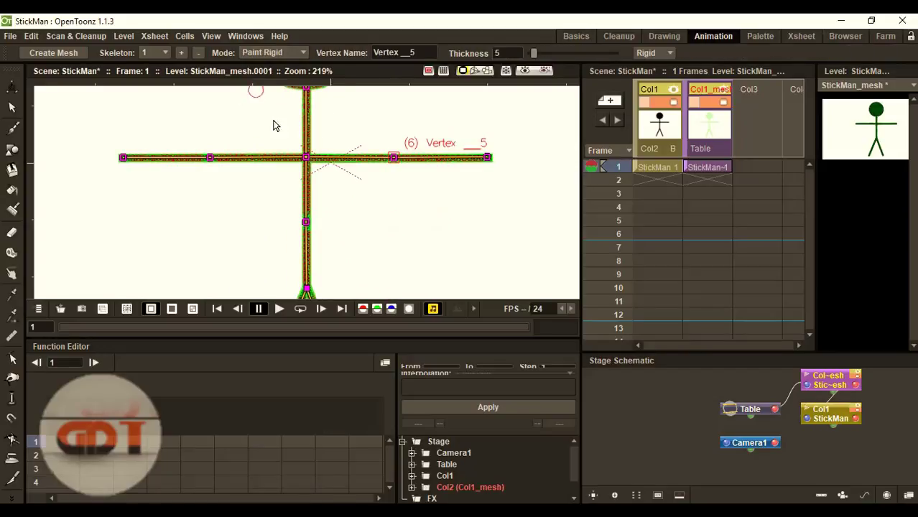
scroll(281, 121, "up", 4)
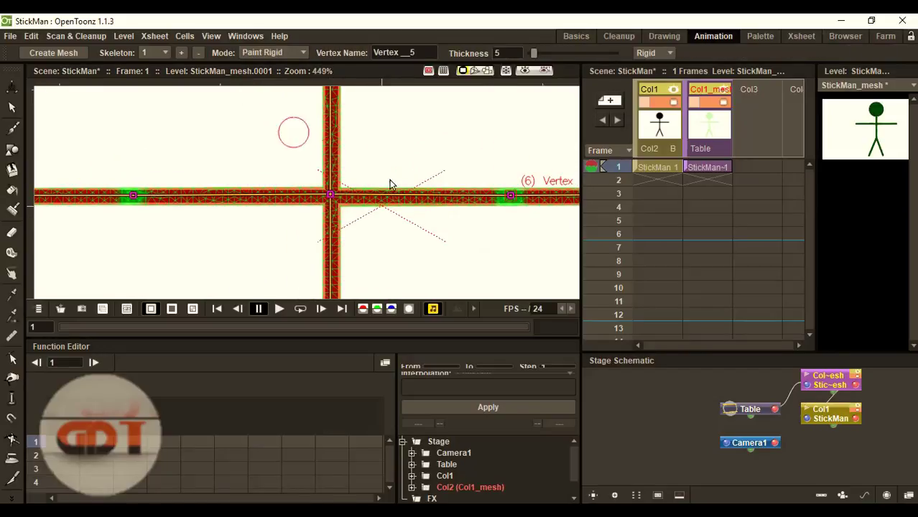
left_click(646, 56)
left_click(643, 78)
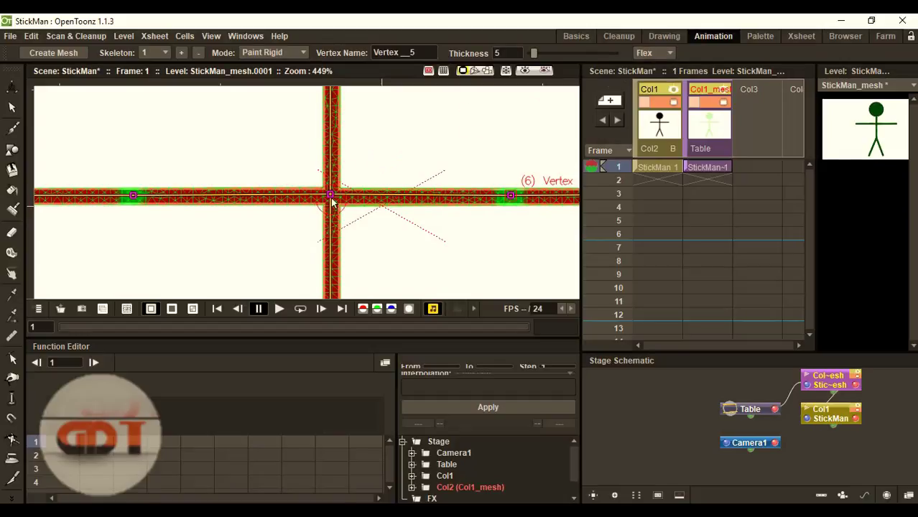
left_click_drag(331, 200, 334, 202)
Extend the flexible paint around the right-arm joint and shoulders, then switch to Animate mode.
scroll(474, 176, "down", 2)
scroll(487, 171, "up", 3)
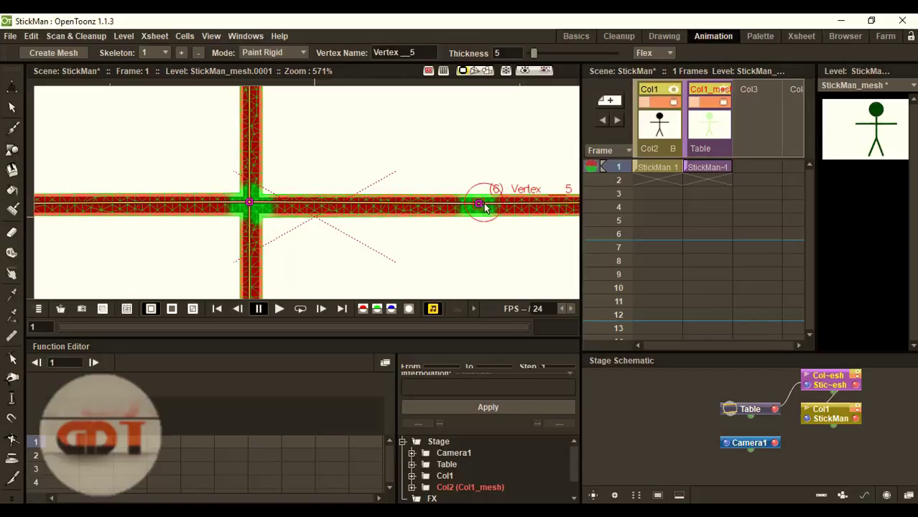
left_click_drag(484, 207, 487, 220)
scroll(337, 222, "down", 3)
scroll(152, 219, "up", 4)
scroll(365, 176, "down", 5)
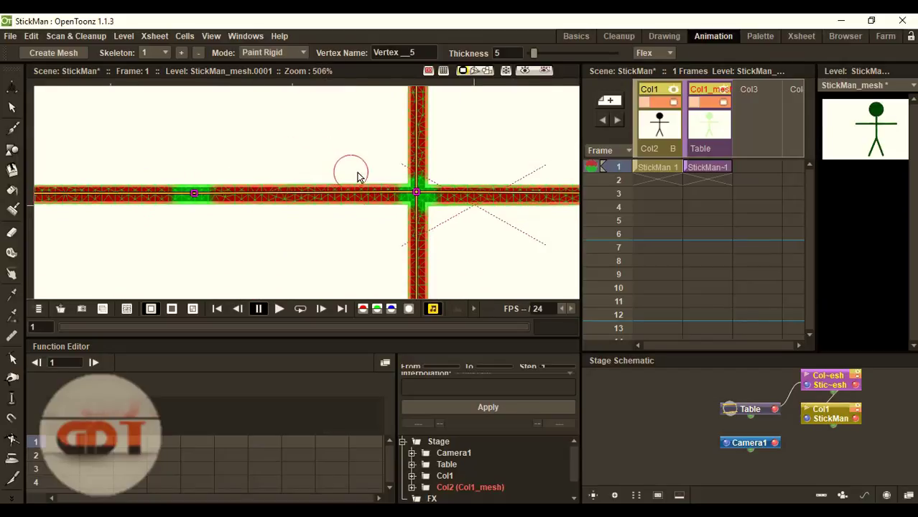
scroll(407, 185, "up", 5)
mouse_move(410, 175)
left_mouse_down()
mouse_move(374, 190)
mouse_move(378, 205)
mouse_move(411, 188)
mouse_move(408, 224)
mouse_move(408, 195)
mouse_move(394, 214)
mouse_move(397, 167)
left_mouse_up()
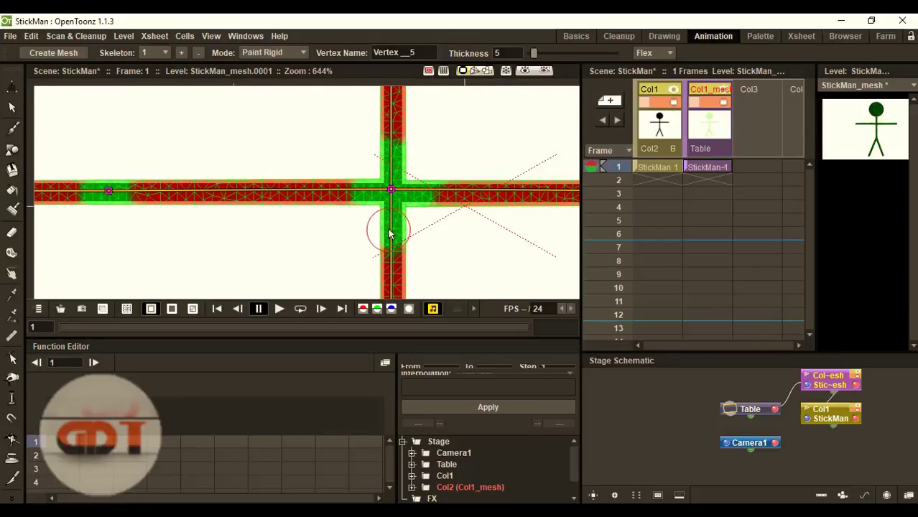
scroll(395, 200, "down", 6)
scroll(525, 206, "up", 5)
scroll(549, 195, "down", 6)
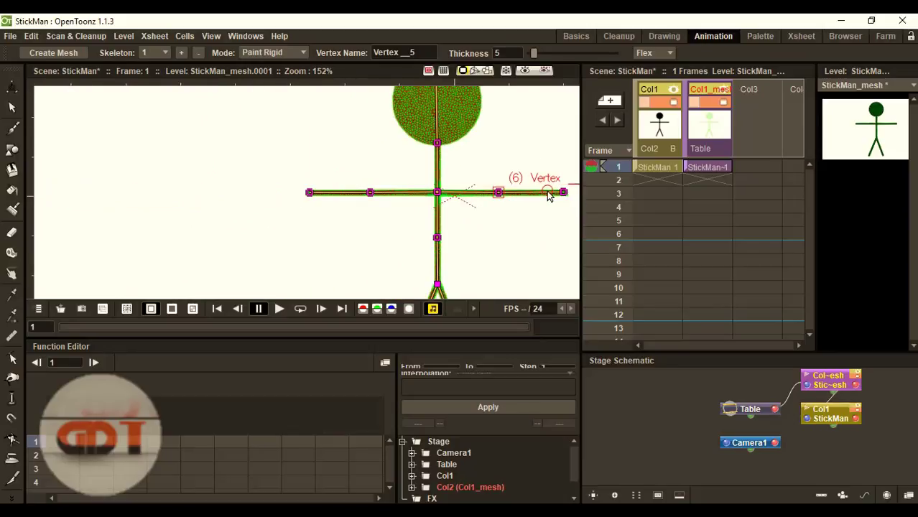
scroll(423, 237, "up", 6)
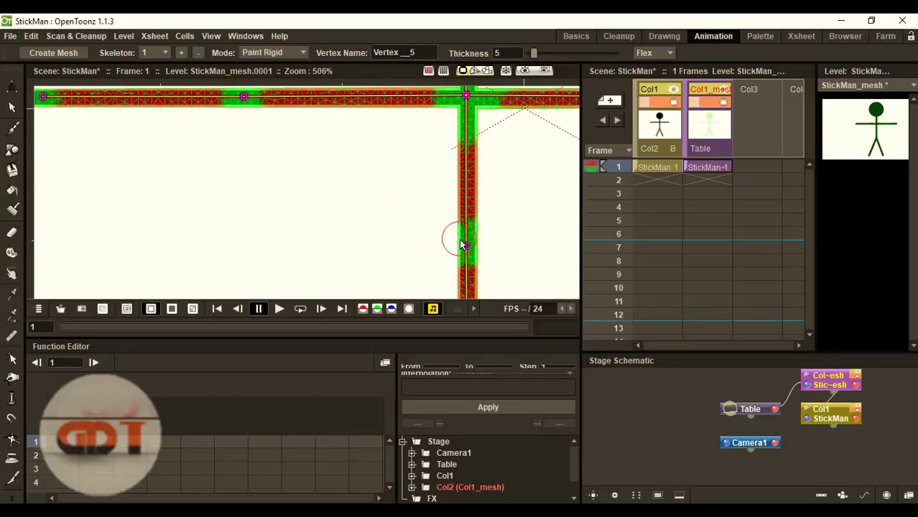
scroll(463, 257, "down", 8)
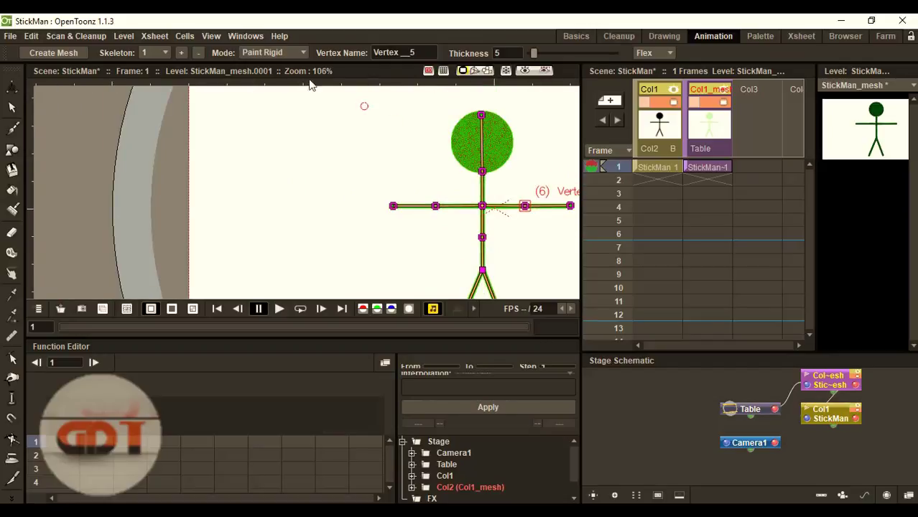
left_click(273, 53)
left_click(265, 91)
scroll(540, 266, "up", 4)
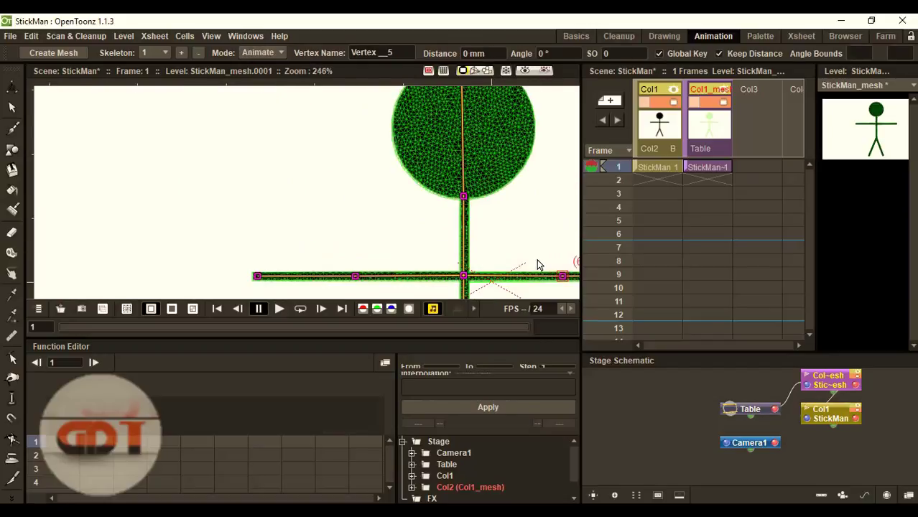
scroll(546, 263, "down", 2)
scroll(549, 262, "up", 3)
left_click_drag(547, 258, 493, 239)
scroll(487, 266, "down", 6)
key("ctrl+z")
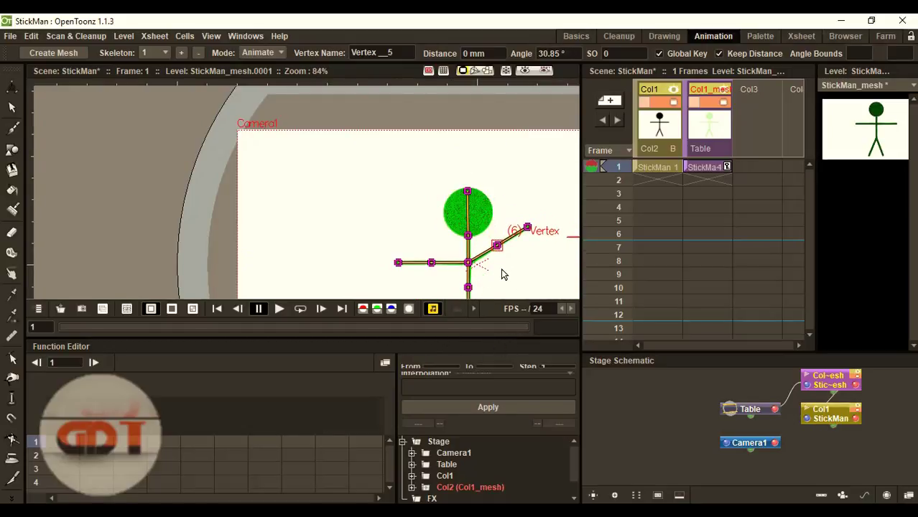
Test-bend the right arm in Animate mode, then return it level.
left_click(272, 57)
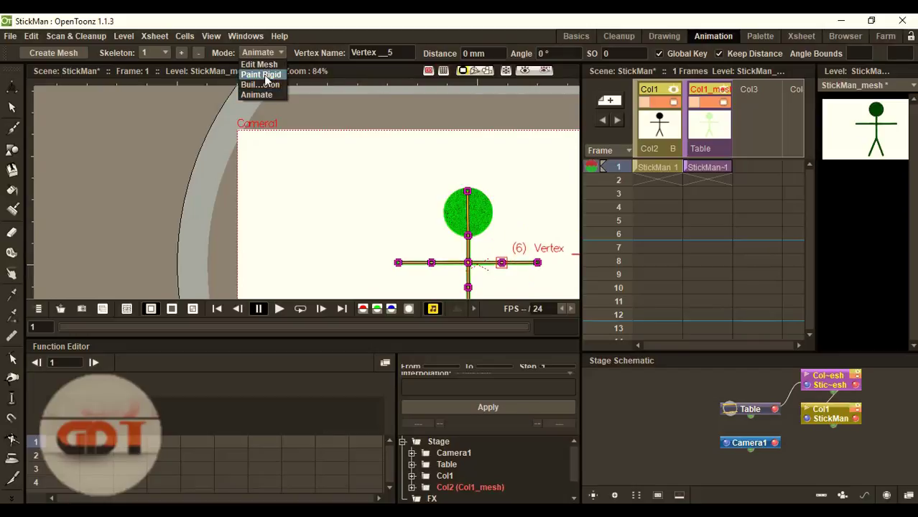
left_click(270, 75)
scroll(491, 264, "up", 5)
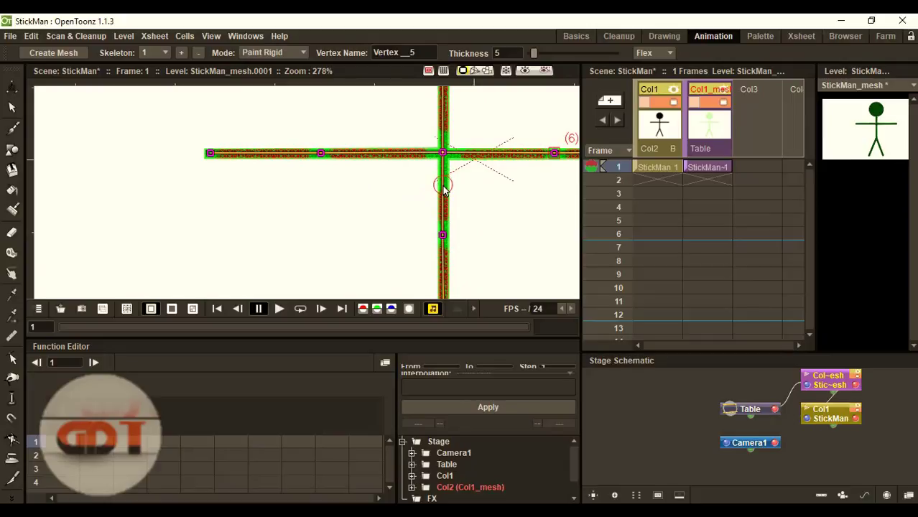
scroll(446, 258, "up", 2)
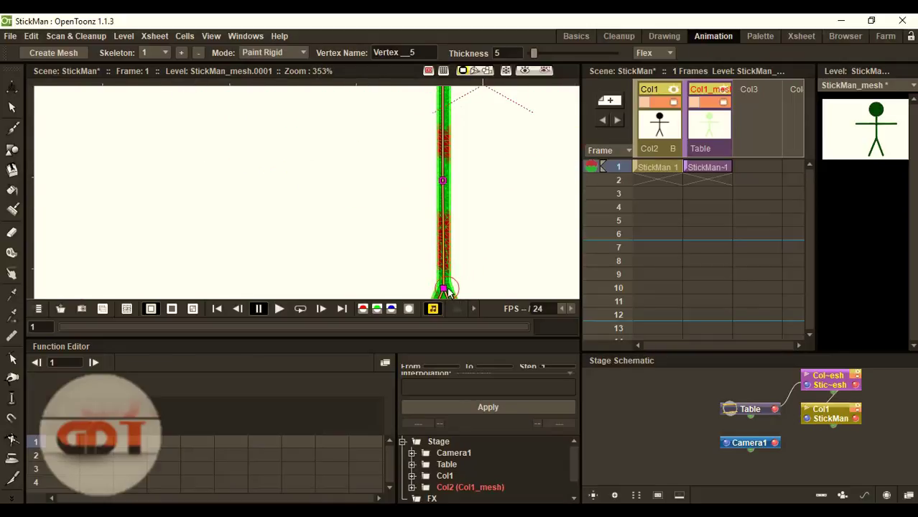
left_click(285, 54)
left_click(274, 94)
scroll(459, 129, "down", 5)
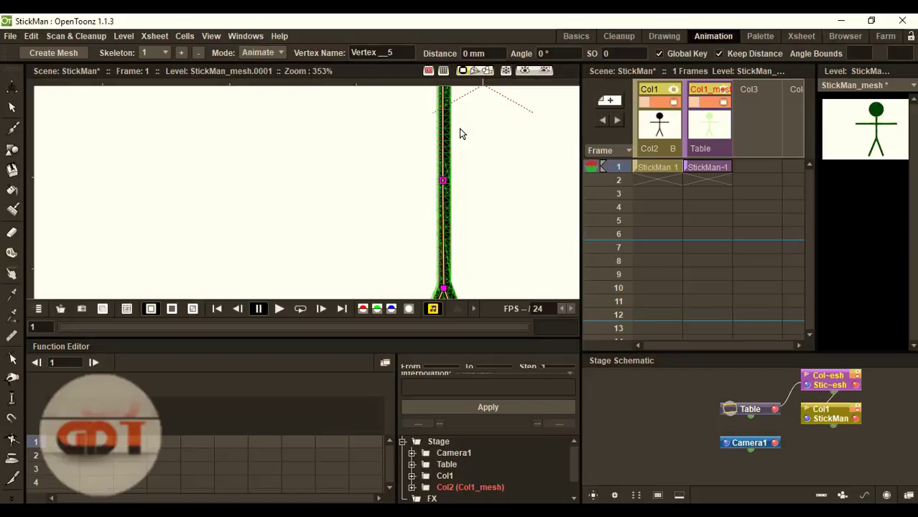
scroll(488, 117, "up", 3)
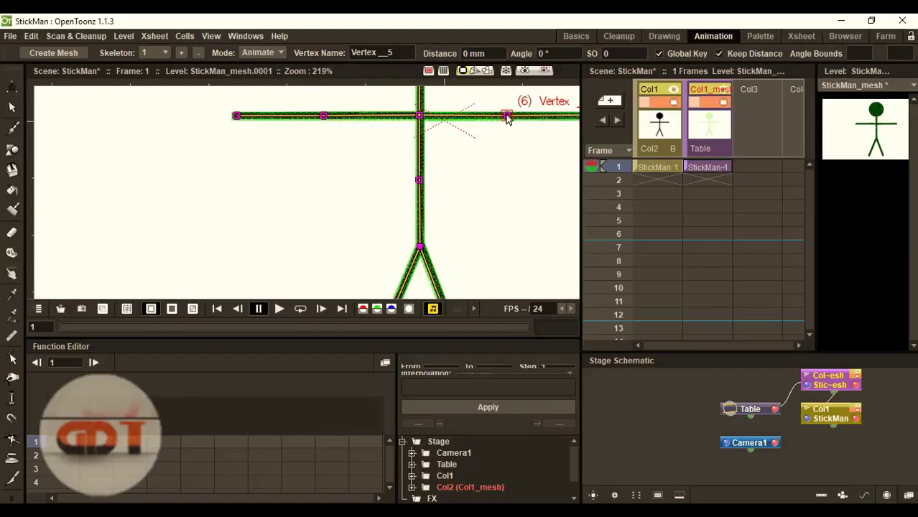
mouse_move(506, 118)
left_mouse_down()
mouse_move(481, 178)
mouse_move(483, 145)
mouse_move(466, 197)
mouse_move(488, 117)
mouse_move(414, 98)
mouse_move(442, 99)
mouse_move(359, 92)
mouse_move(503, 115)
left_mouse_up()
Paint the vertical spine as flexible, test it with an arm rotation, then undo.
left_click(279, 53)
left_click(268, 74)
scroll(432, 130, "up", 1)
scroll(432, 130, "up", 2)
left_click_drag(412, 180, 405, 245)
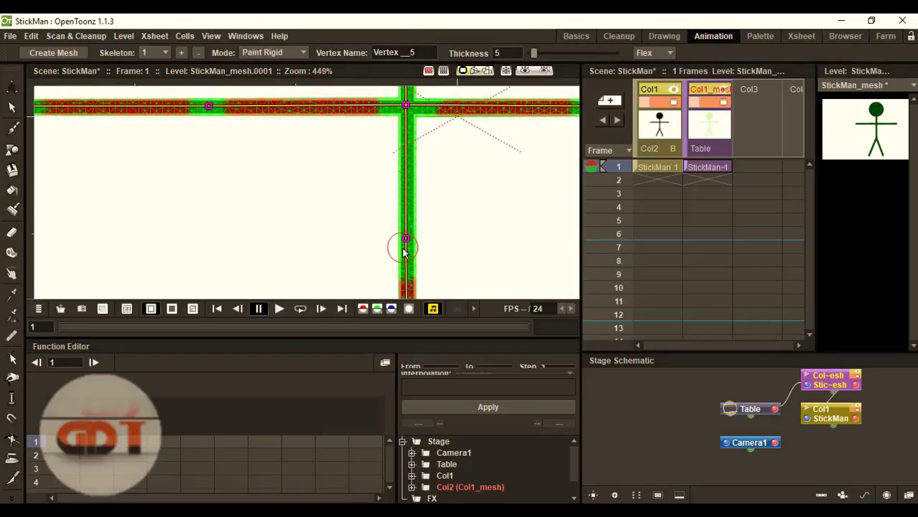
left_click(292, 52)
left_click(275, 84)
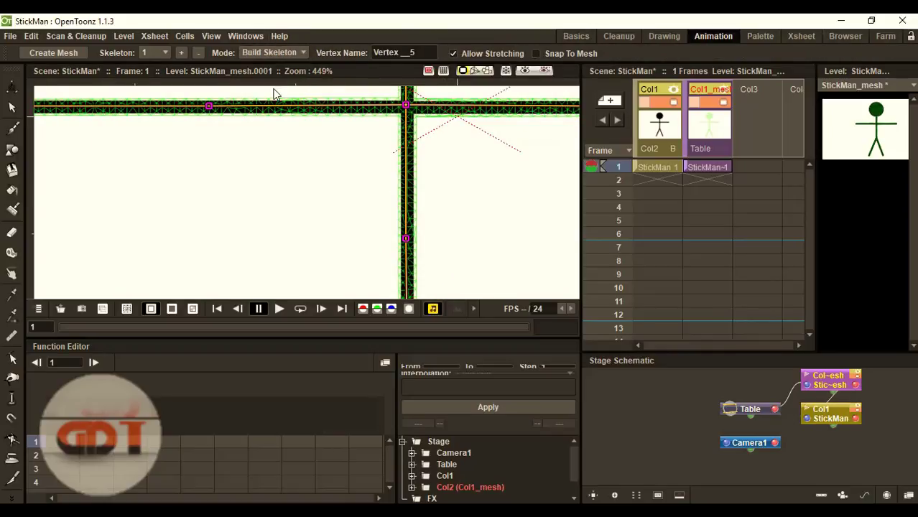
left_click(275, 57)
left_click(266, 95)
scroll(516, 110, "down", 4)
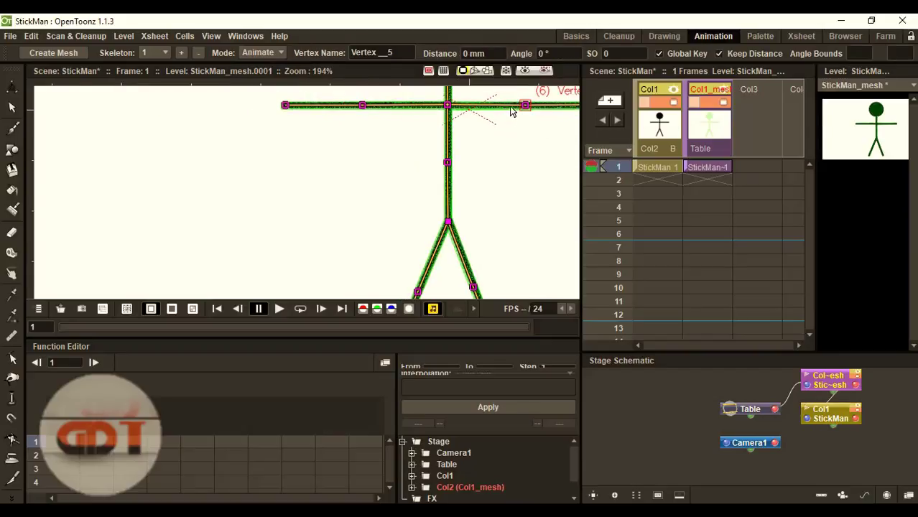
left_click_drag(525, 107, 338, 55)
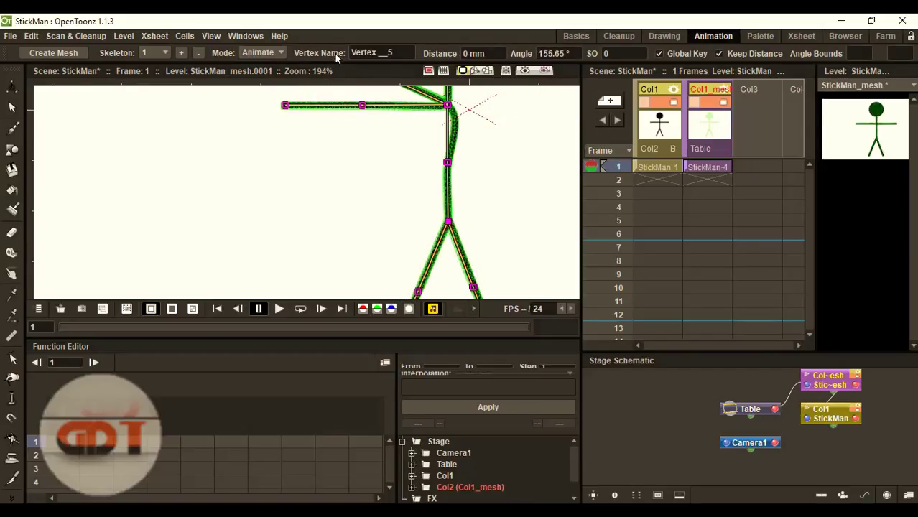
key("ctrl+z")
Switch the brush to Rigid and paint the lower part of the spine rigid.
left_click(273, 52)
left_click(266, 75)
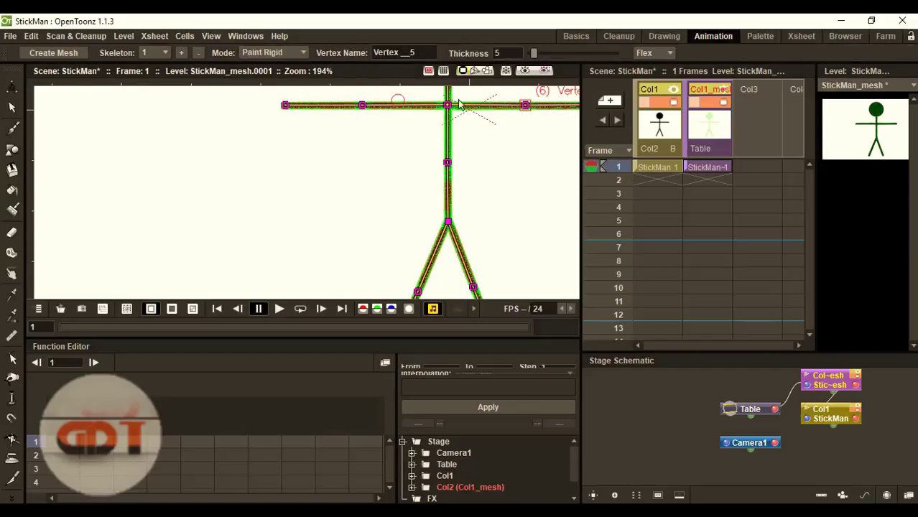
left_click(654, 53)
left_click(652, 75)
scroll(459, 135, "up", 1)
scroll(458, 131, "down", 1)
scroll(450, 119, "up", 2)
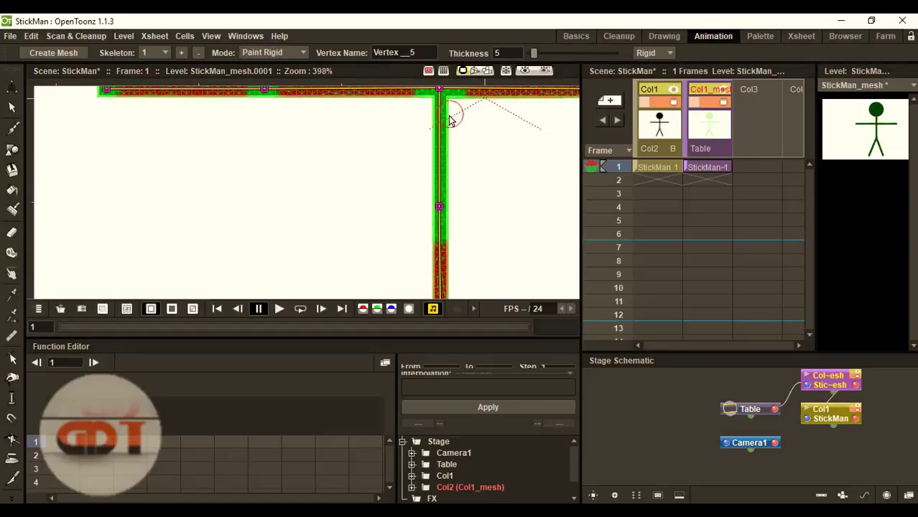
left_click_drag(439, 191, 434, 221)
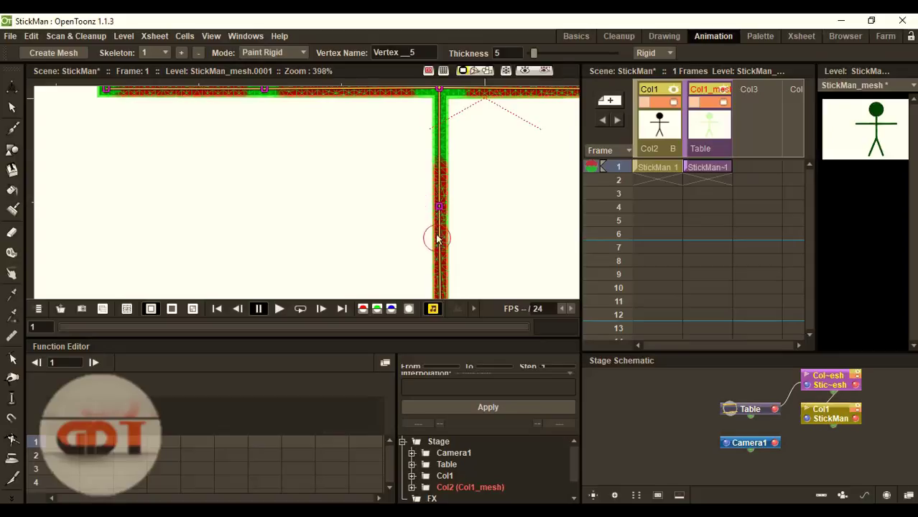
In Animate mode, test-rotate the right arm and the upper body around the spine joint.
left_click(266, 53)
left_click(256, 94)
scroll(532, 133, "down", 2)
left_click_drag(568, 110, 532, 102)
mouse_move(484, 180)
left_mouse_down()
mouse_move(517, 207)
mouse_move(460, 204)
mouse_move(434, 234)
mouse_move(431, 212)
mouse_move(435, 230)
mouse_move(472, 187)
left_mouse_up()
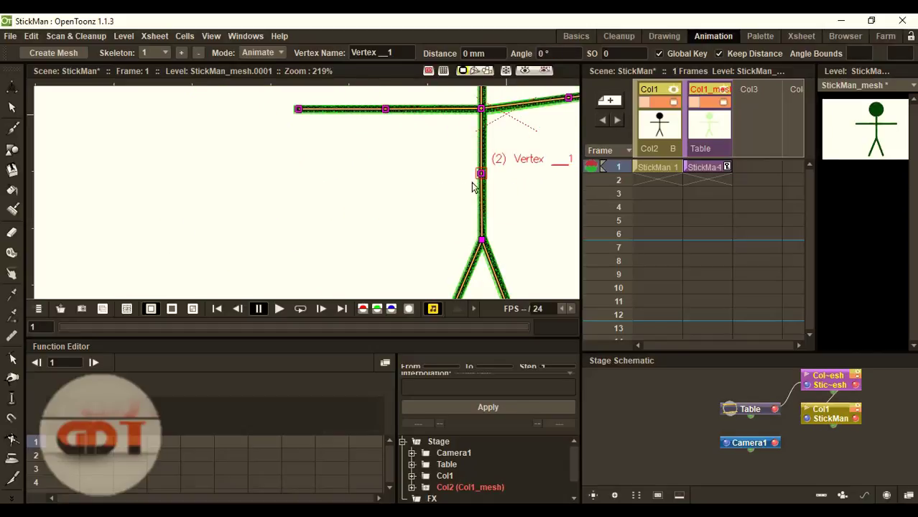
Enter Paint Rigid mode and set the Rigid/Flex brush to Rigid.
left_click(263, 54)
left_click(261, 75)
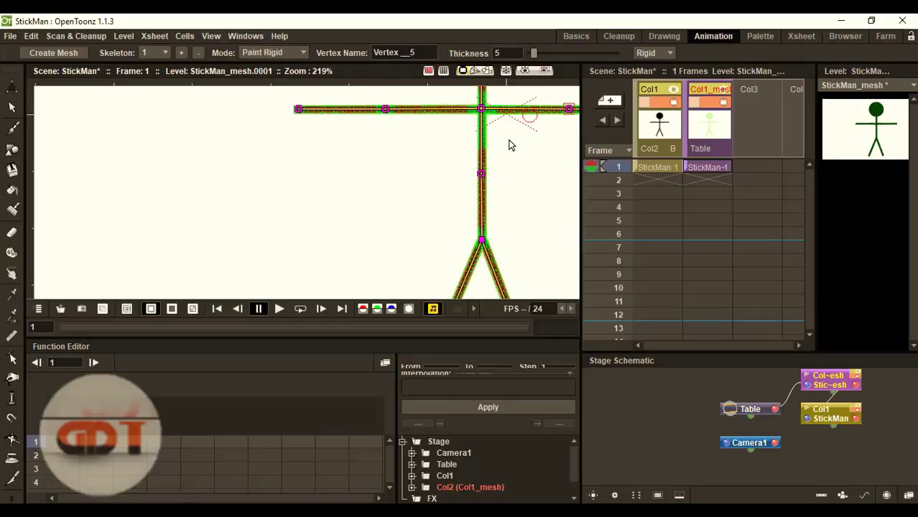
left_click(645, 75)
left_click(655, 52)
left_click(650, 64)
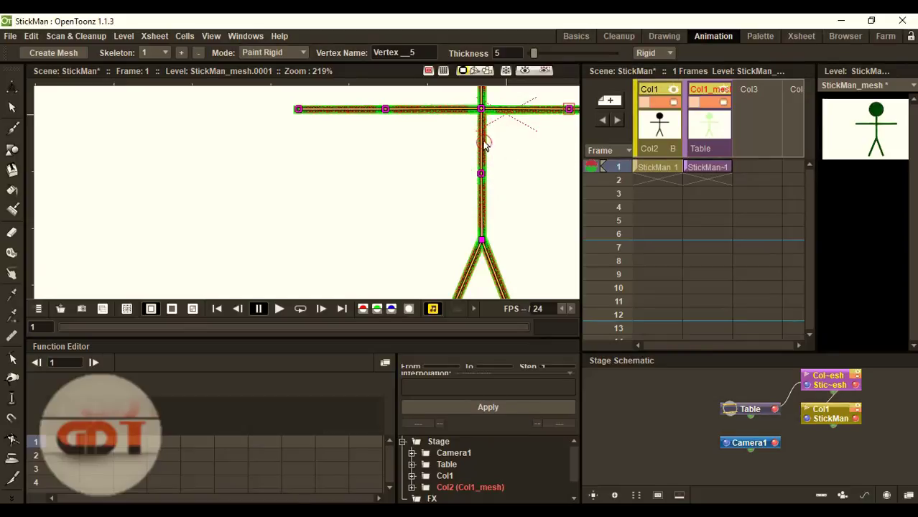
scroll(483, 142, "up", 4)
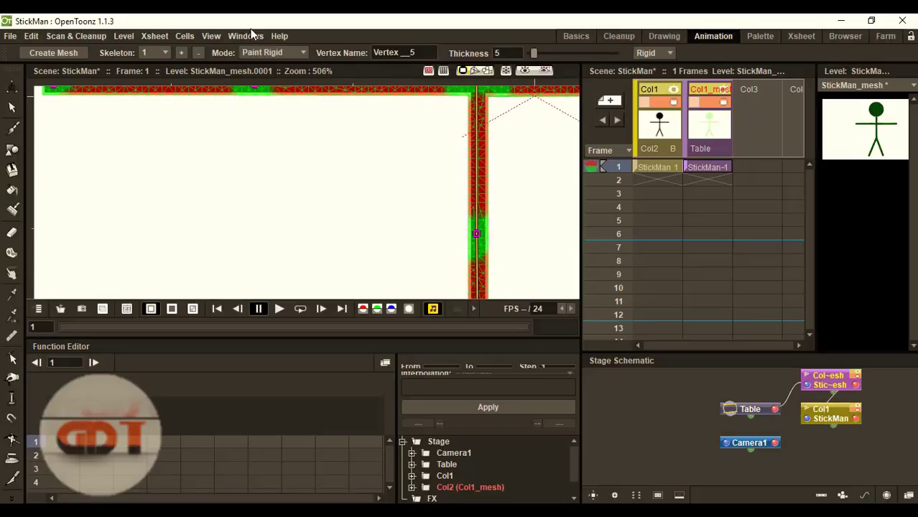
Test-pose the arm and torso in Animate mode, then undo the pose.
left_click(273, 53)
left_click(259, 94)
scroll(500, 128, "down", 5)
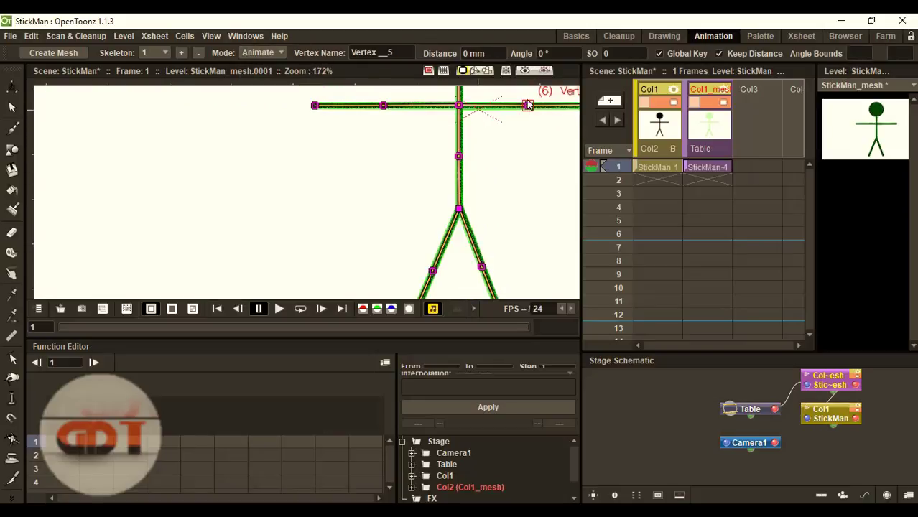
left_click_drag(528, 106, 482, 120)
key("ctrl+z")
scroll(480, 101, "up", 5)
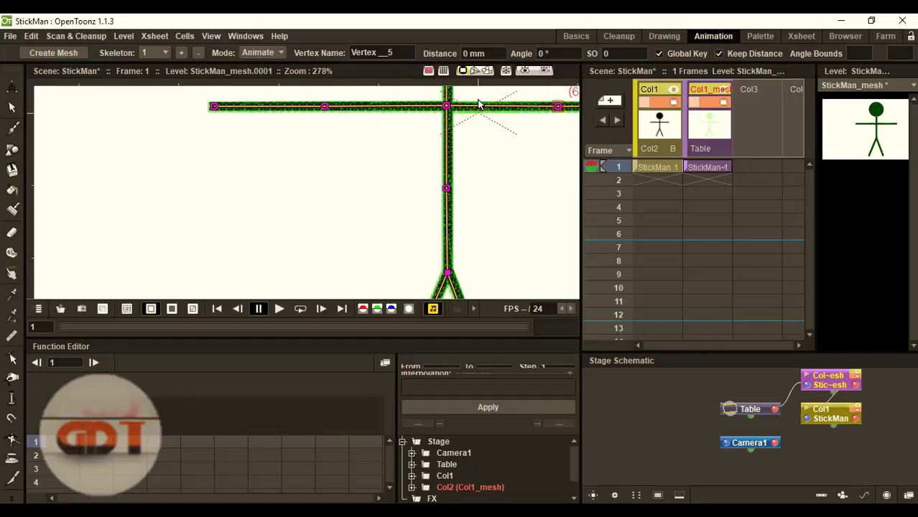
Set the brush to Flex and paint flexibility down the torso below the shoulders.
left_click(258, 53)
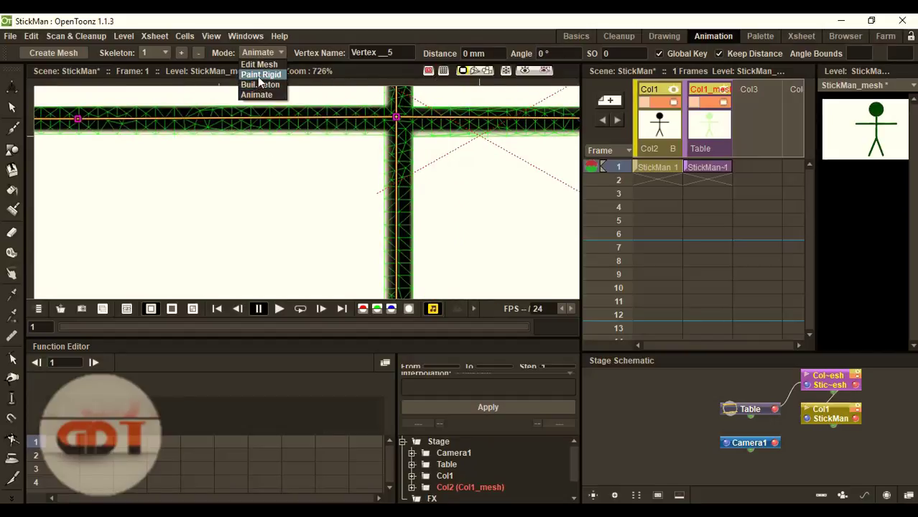
left_click(260, 75)
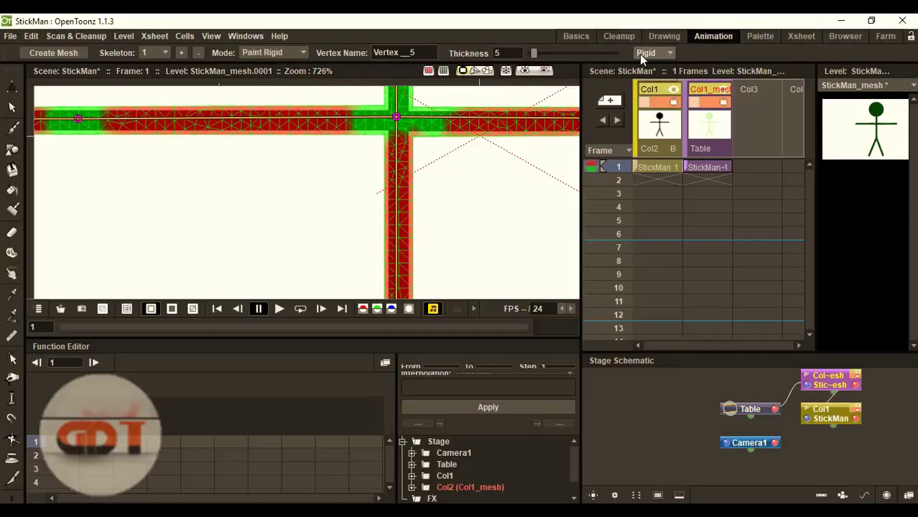
left_click(643, 76)
left_click_drag(398, 156, 397, 191)
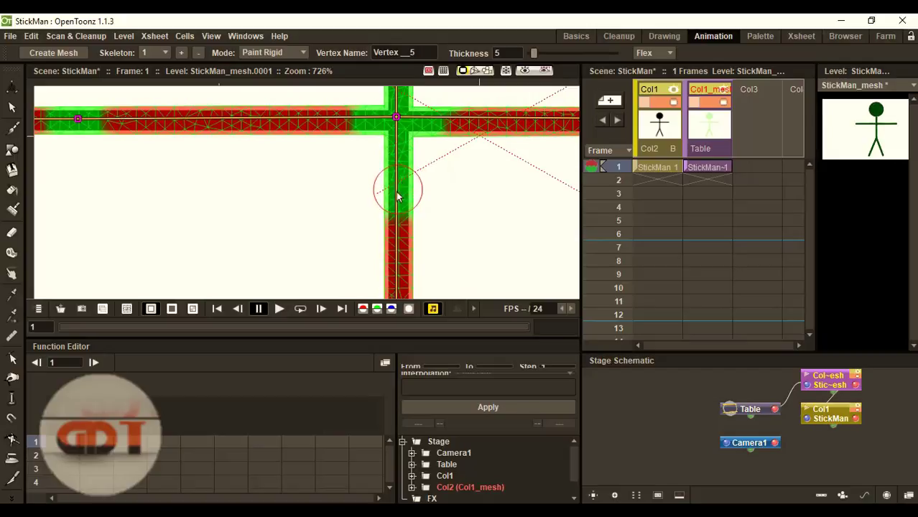
scroll(475, 198, "down", 2)
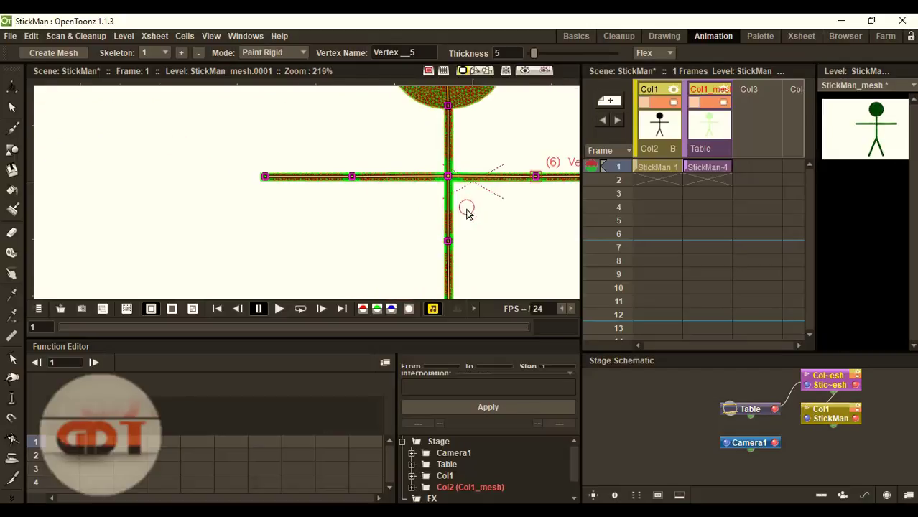
scroll(467, 233, "up", 3)
scroll(464, 246, "down", 6)
scroll(460, 262, "up", 4)
scroll(454, 273, "up", 3)
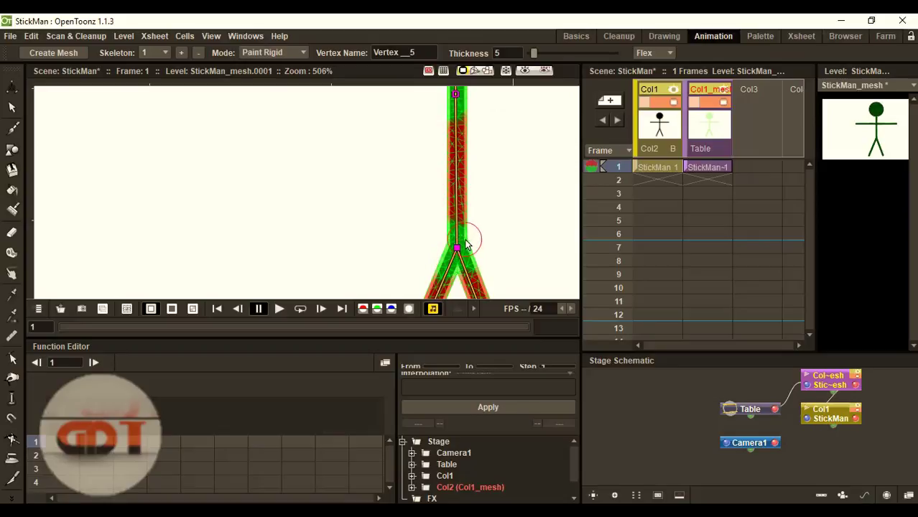
scroll(452, 251, "down", 5)
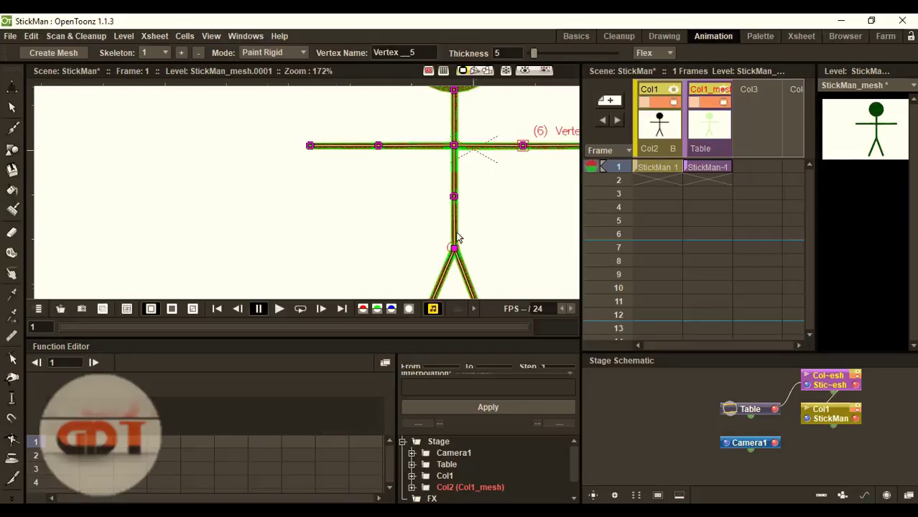
scroll(461, 218, "up", 4)
In Animate mode, swing the right arm and bend the forearm up to 119.16° at the elbow.
left_click(291, 53)
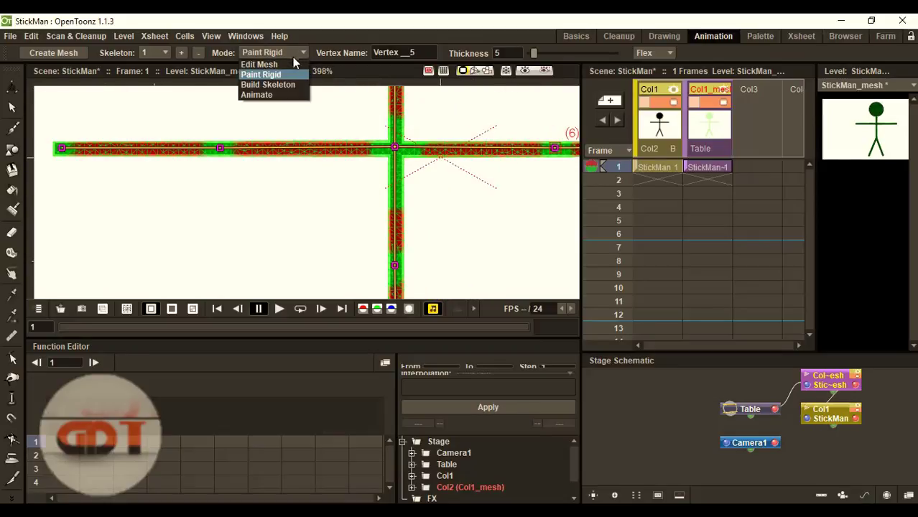
left_click(285, 94)
left_click_drag(554, 148, 449, 194)
scroll(454, 190, "down", 3)
left_click_drag(509, 257, 489, 168)
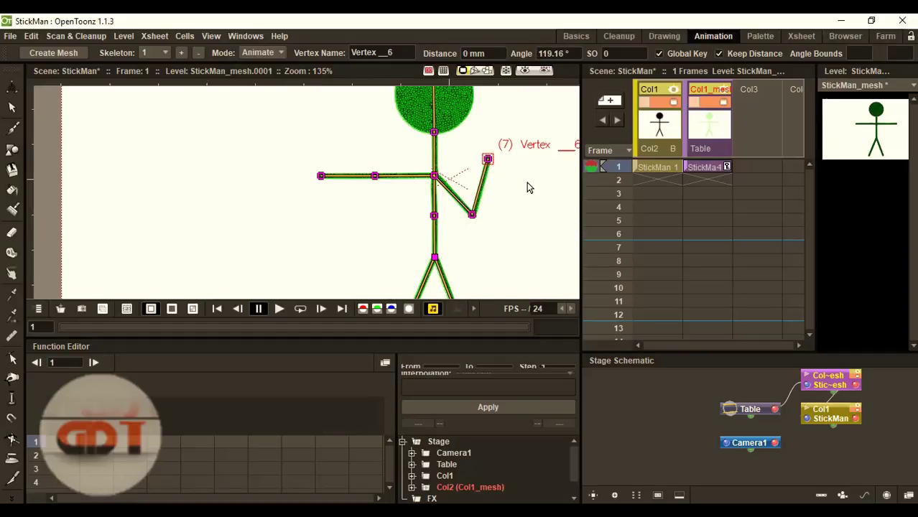
Undo the elbow bend, then render a File > Preview of frame 1 and enlarge its window.
key("ctrl+z")
key("ctrl+z")
left_click(10, 36)
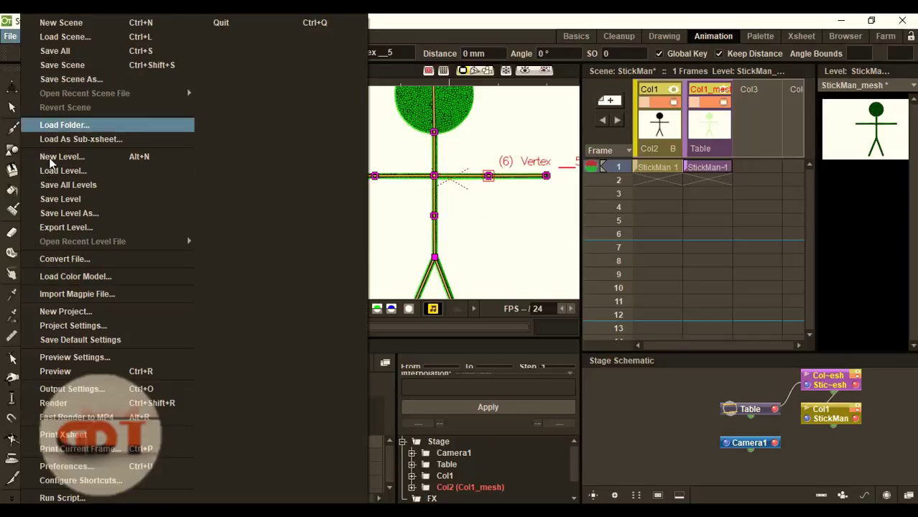
left_click(62, 371)
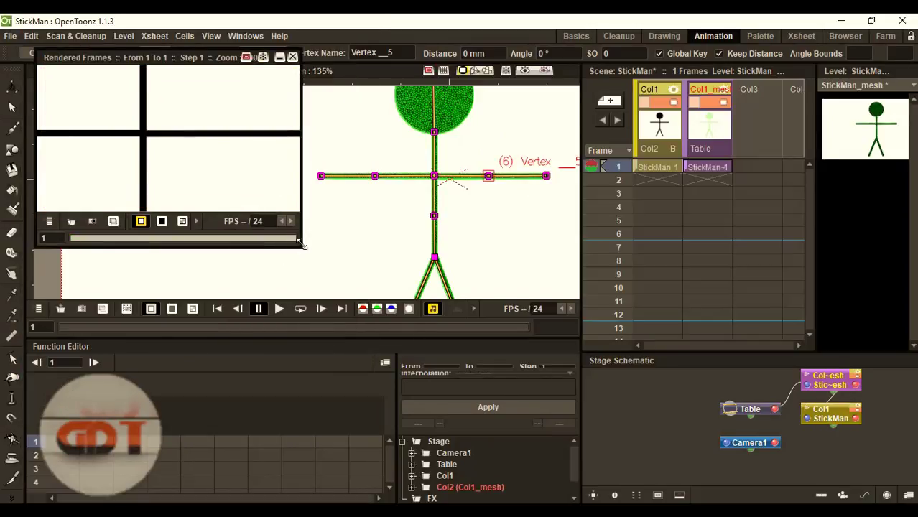
left_click_drag(302, 245, 760, 426)
scroll(408, 250, "down", 1)
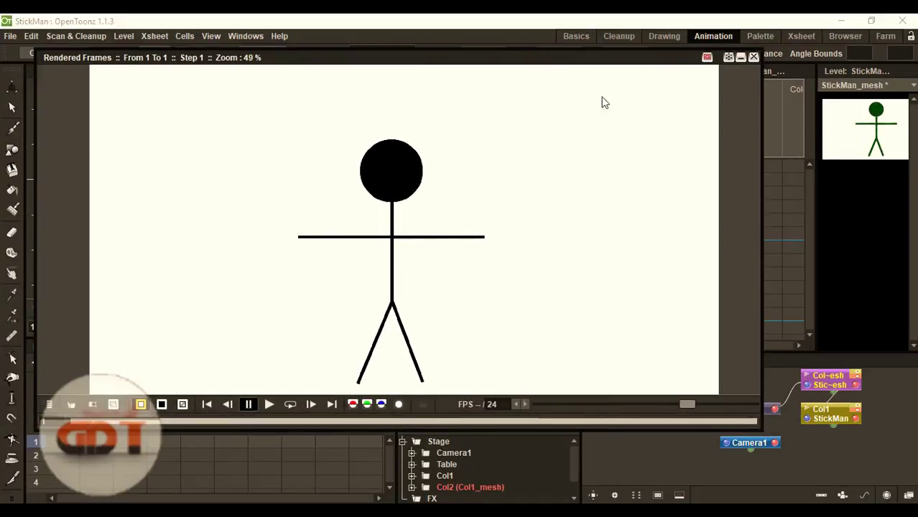
Close the rendered preview and rotate the right arm downward from the shoulder.
left_click(753, 57)
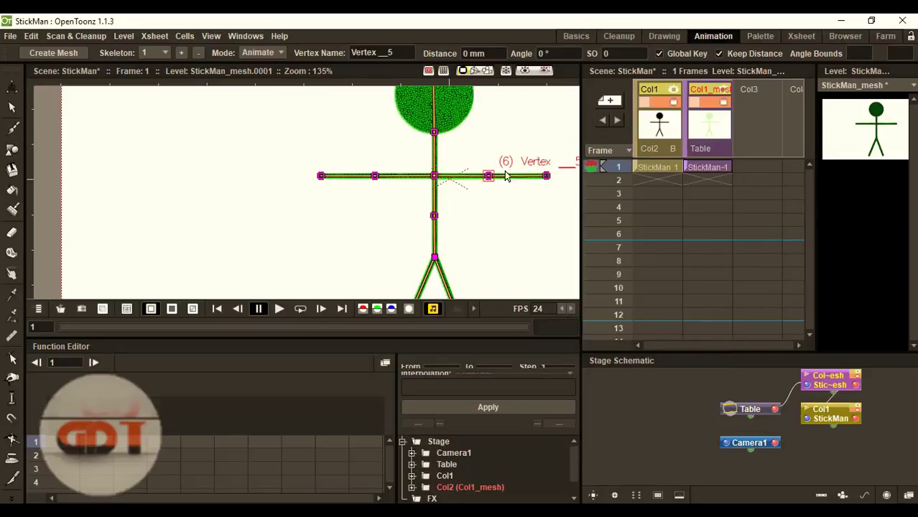
scroll(505, 167, "down", 2)
scroll(506, 172, "up", 1)
scroll(516, 199, "down", 2)
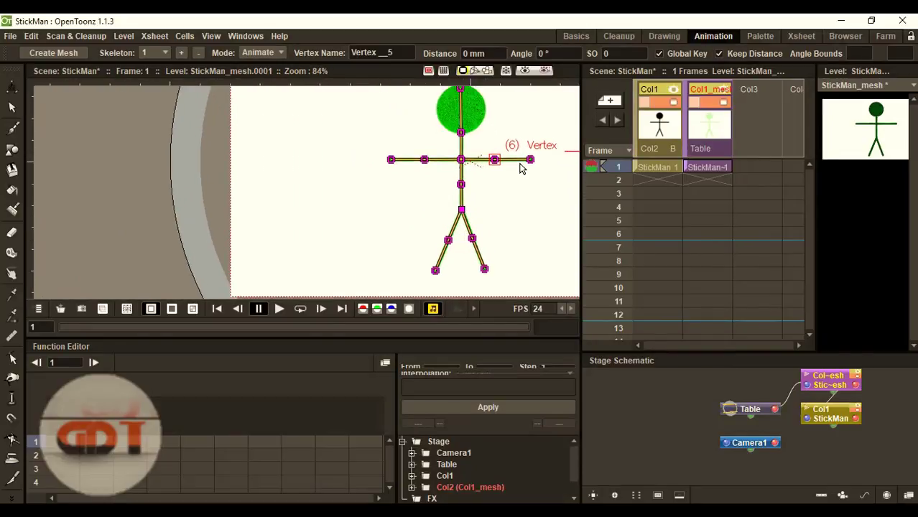
scroll(513, 183, "up", 3)
left_click_drag(478, 158, 469, 224)
scroll(469, 224, "up", 3)
scroll(442, 171, "down", 3)
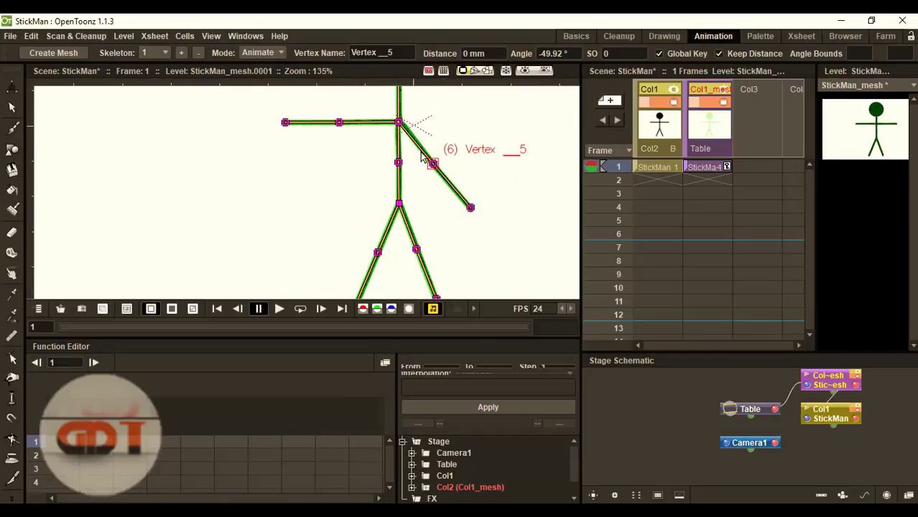
Swing the right arm up from the elbow vertex, then undo back to horizontal.
left_click(431, 129)
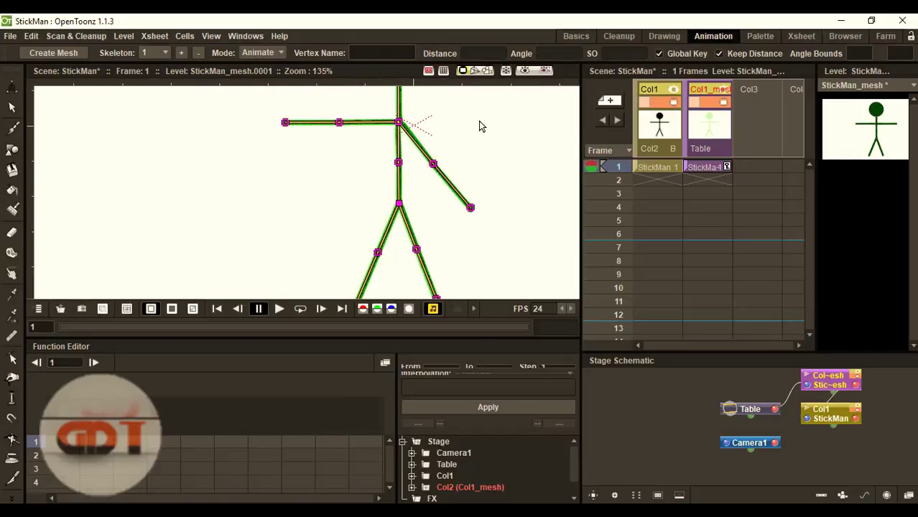
left_click(433, 166)
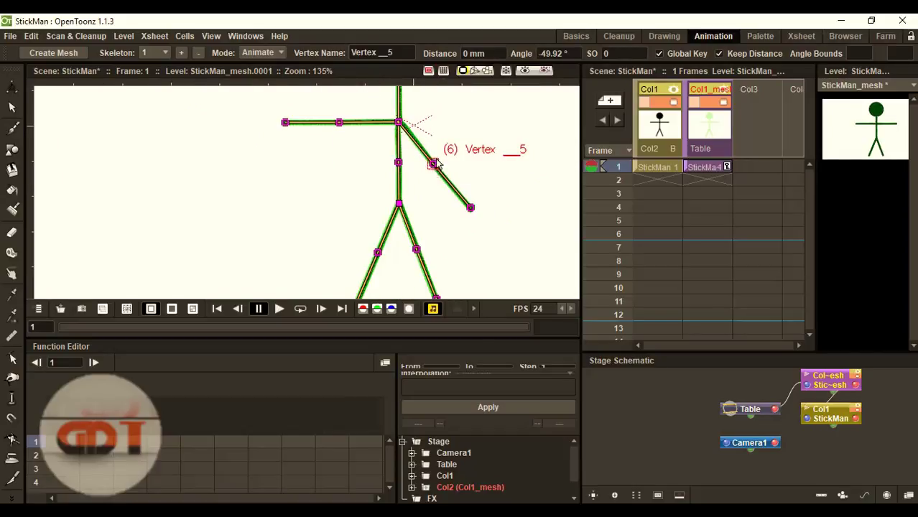
left_click_drag(464, 147, 440, 117)
scroll(440, 119, "down", 2)
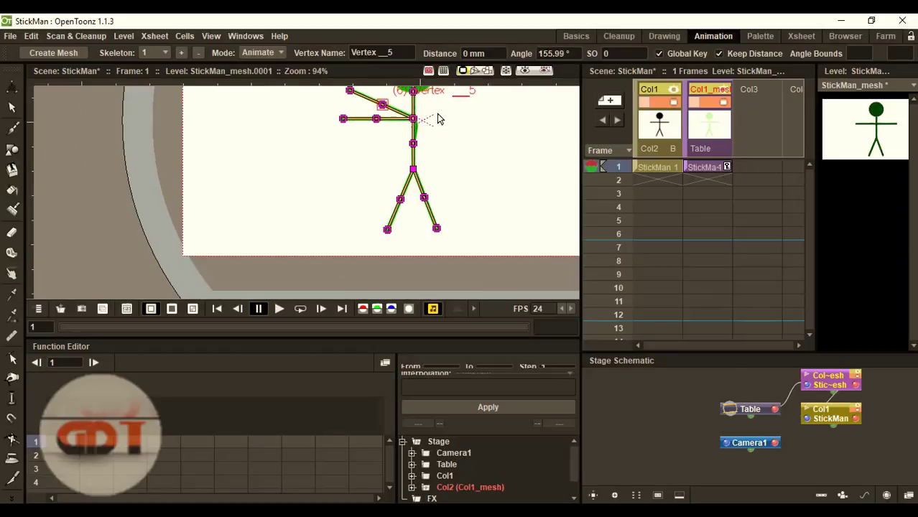
scroll(414, 104, "up", 3)
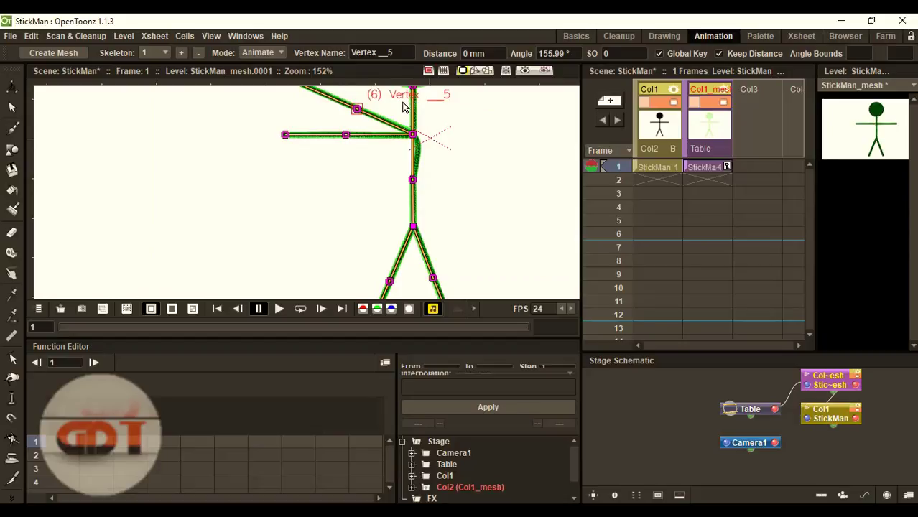
key("ctrl+z")
key("ctrl+z")
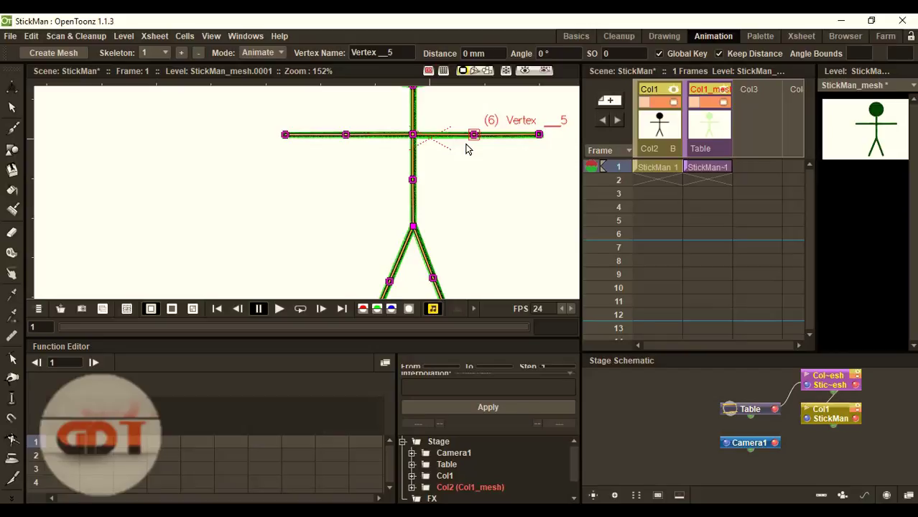
Tilt the head sideways down to the left around the neck, Vertex _3 at 75.2°.
scroll(467, 149, "down", 3)
scroll(489, 129, "up", 3)
scroll(517, 101, "down", 6)
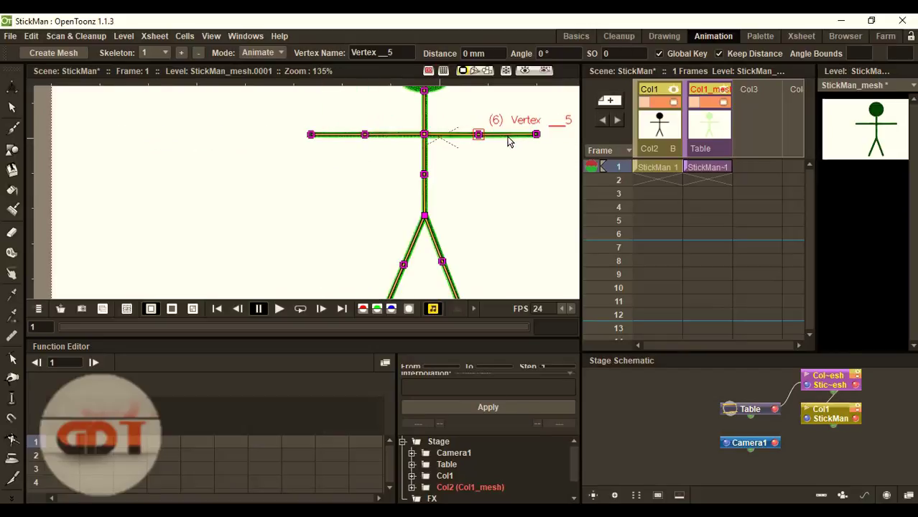
scroll(503, 115, "up", 5)
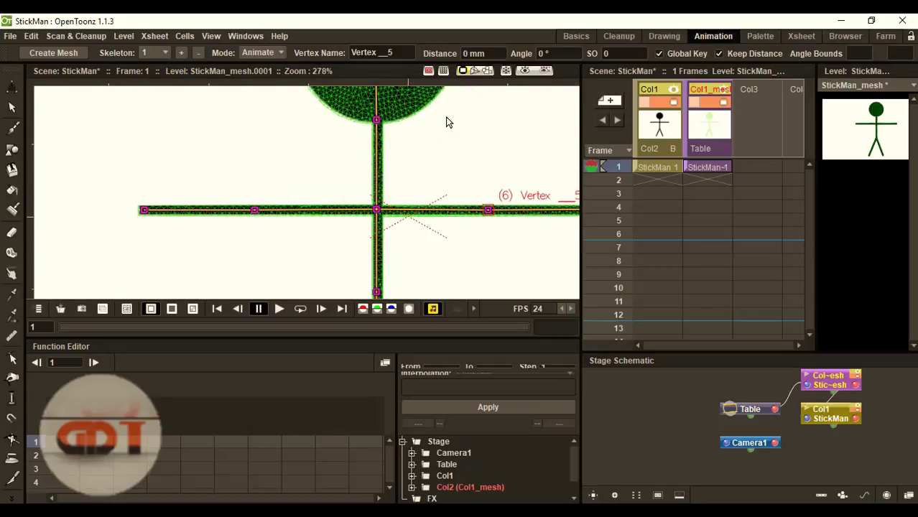
left_click_drag(382, 128, 291, 187)
scroll(292, 187, "down", 8)
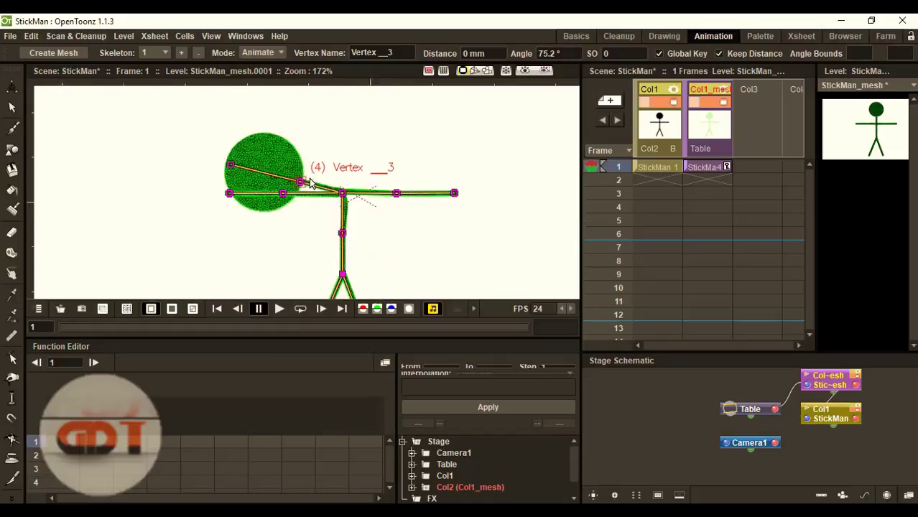
scroll(302, 194, "up", 8)
Render a File > Preview of the tilted-head pose, then close it.
left_click(10, 36)
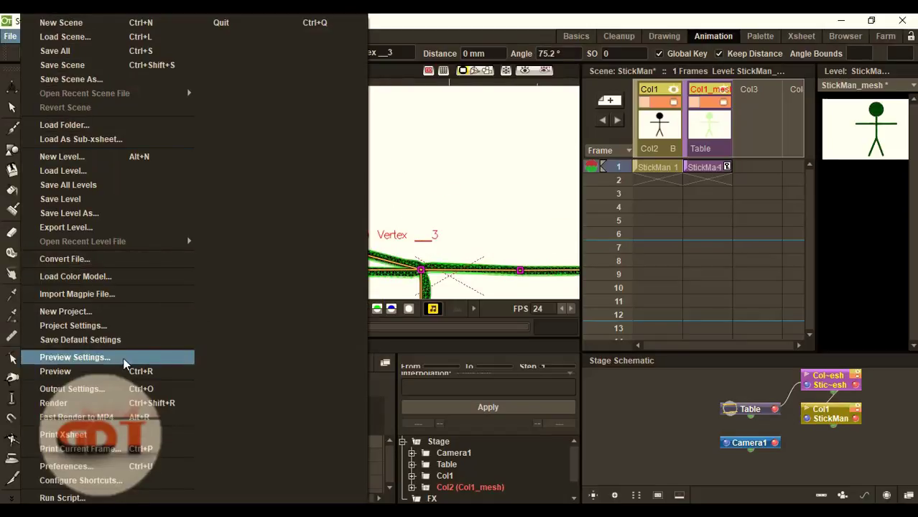
left_click(148, 368)
scroll(404, 259, "down", 1)
scroll(403, 259, "up", 4)
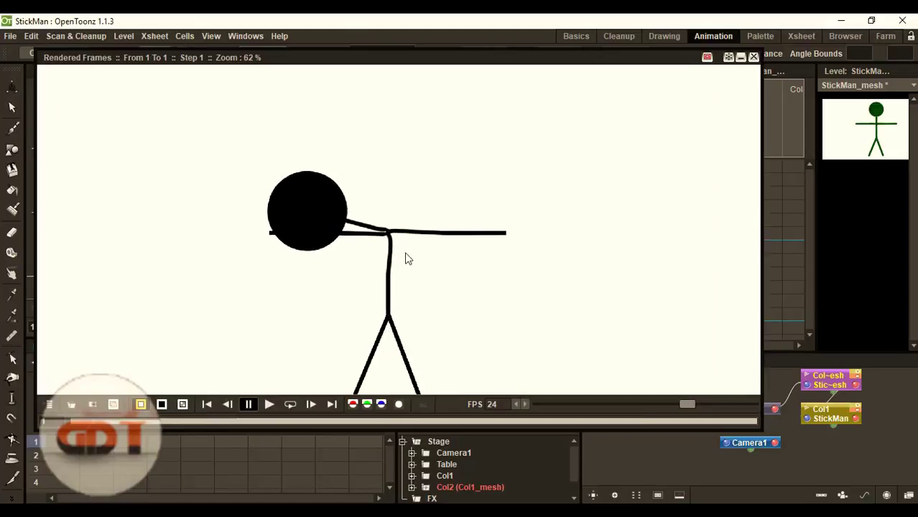
scroll(403, 259, "down", 2)
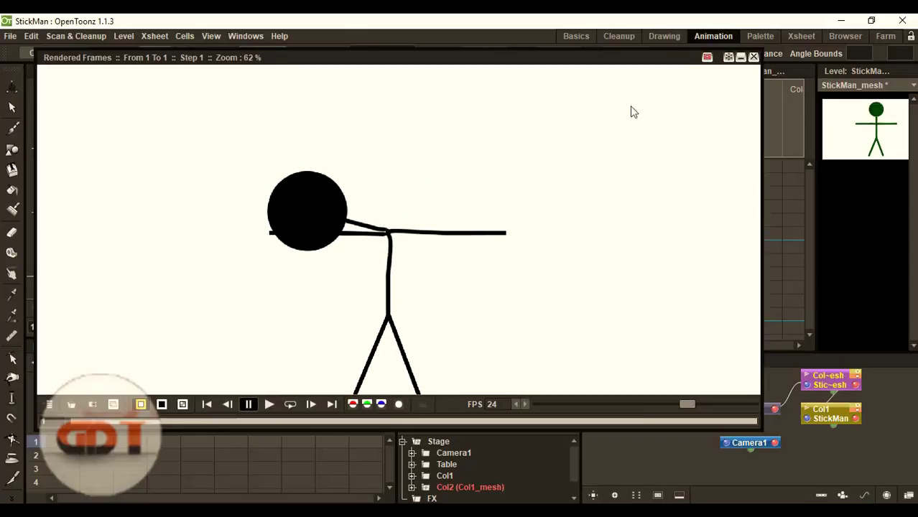
left_click(754, 57)
Undo the head tilt so Vertex _3 returns to 0° upright.
key("ctrl+z")
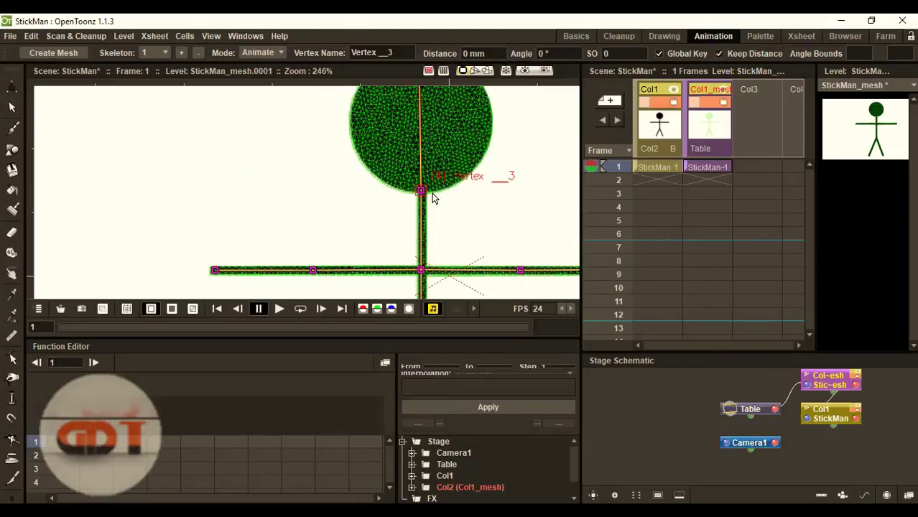
scroll(426, 159, "down", 4)
scroll(424, 128, "up", 5)
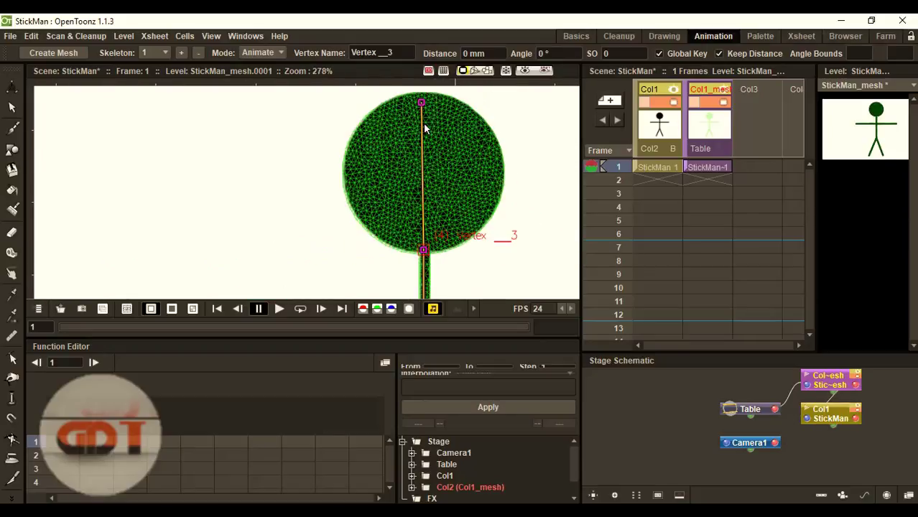
scroll(421, 112, "up", 3)
scroll(421, 108, "down", 4)
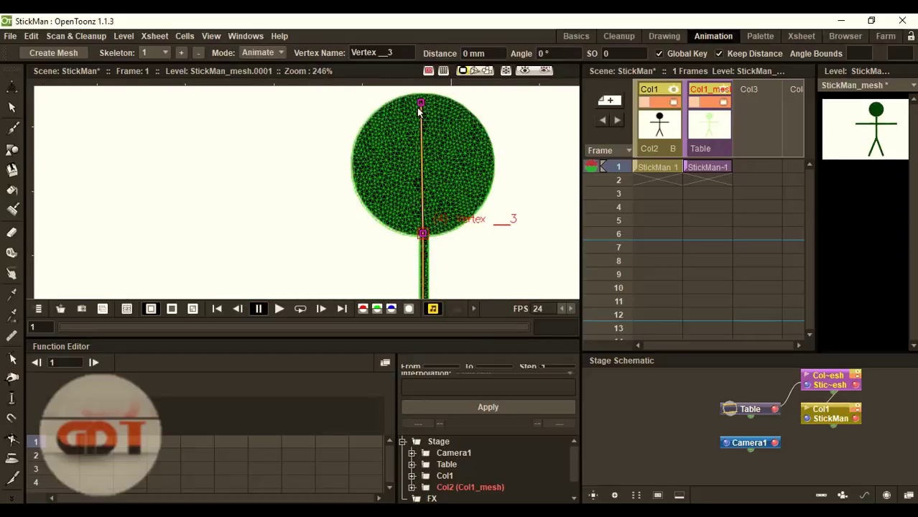